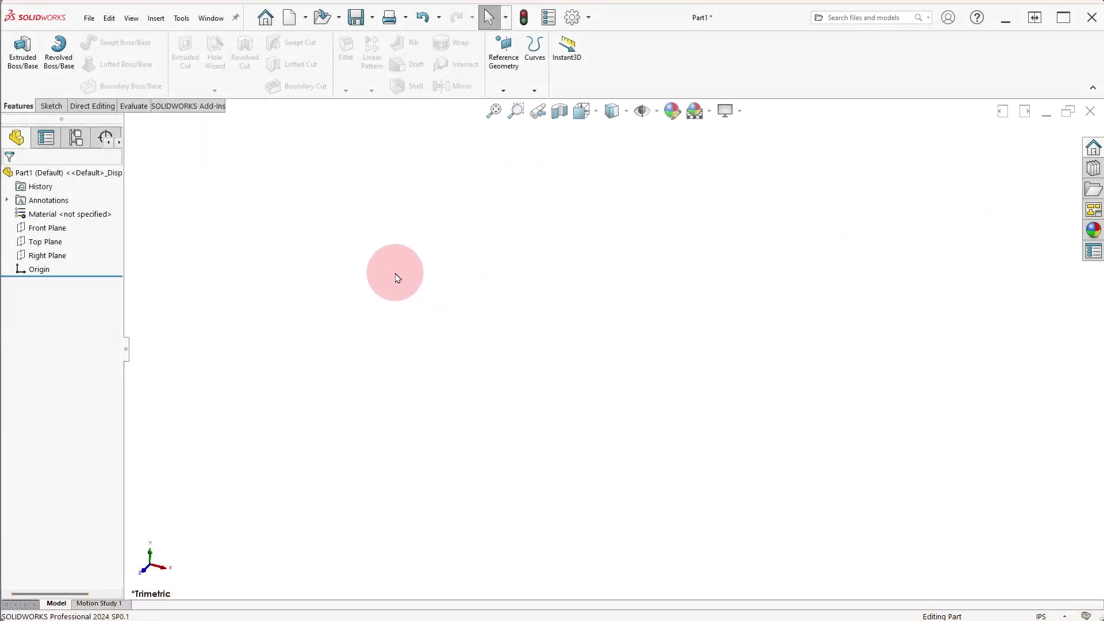
Select the Front Plane in the FeatureManager tree as the sketch plane.
click(64, 228)
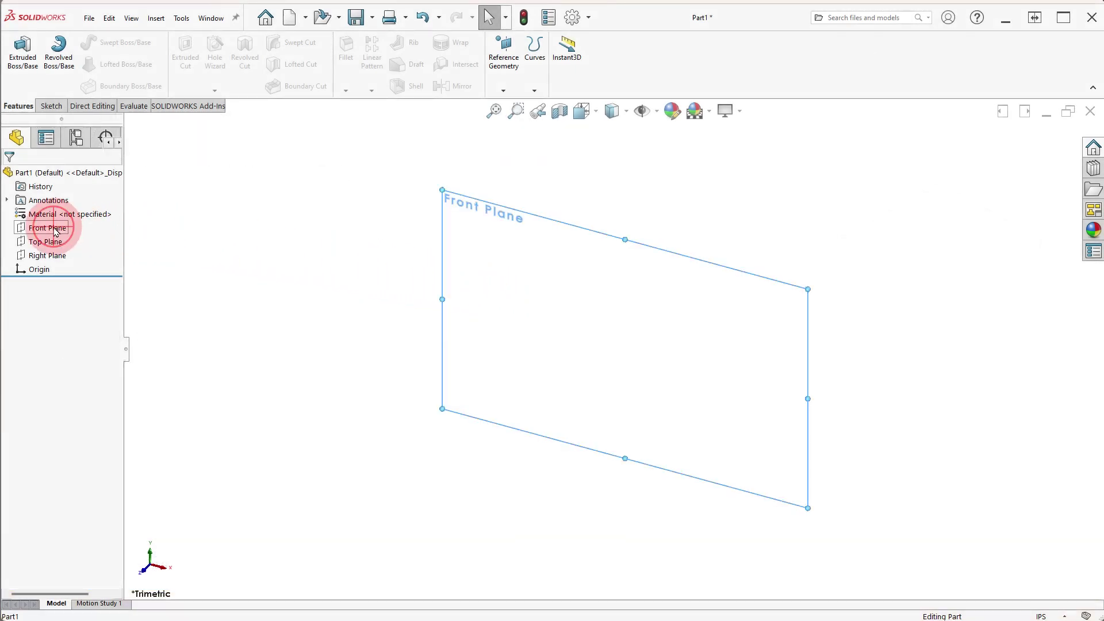
Draw two non-touching corner rectangles on the Front Plane, one up-left and one down-right of the origin.
click(65, 213)
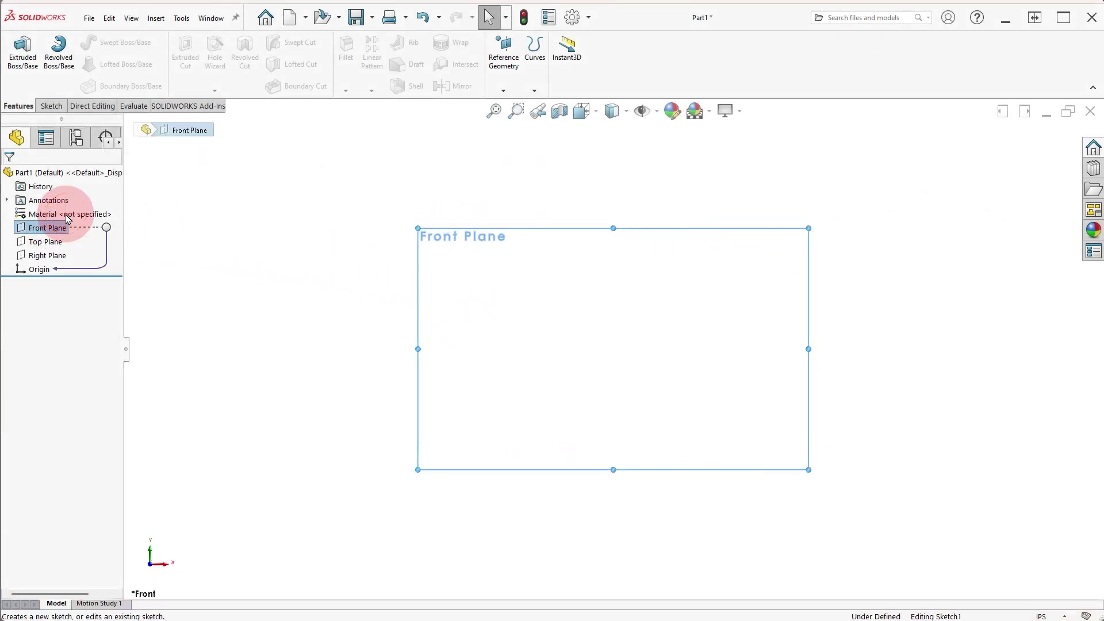
right_drag(310, 214, 309, 275)
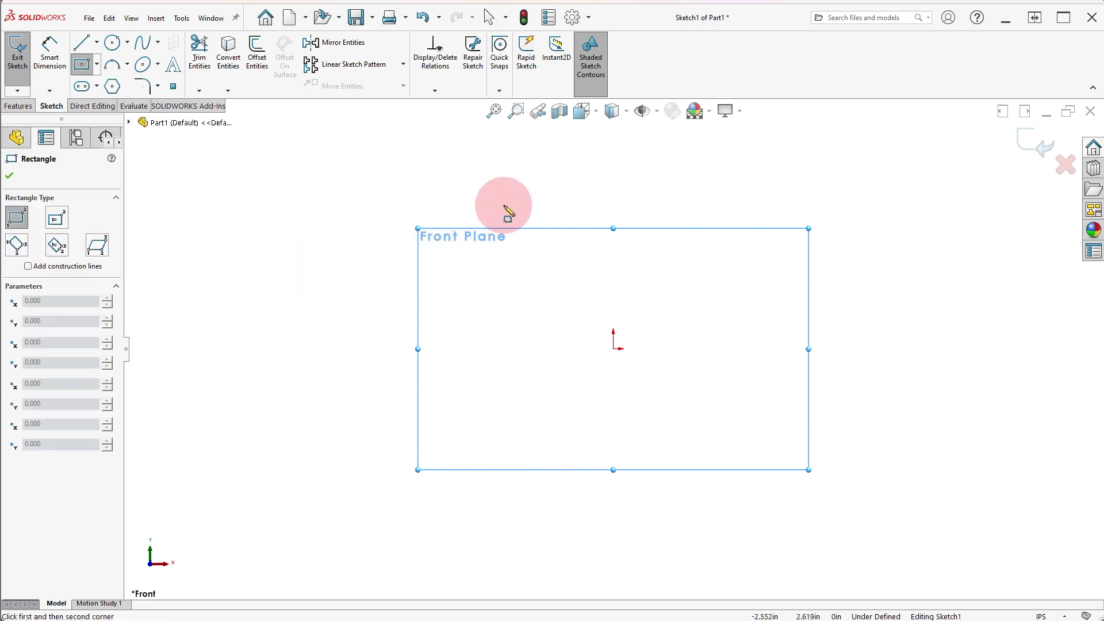
click(469, 203)
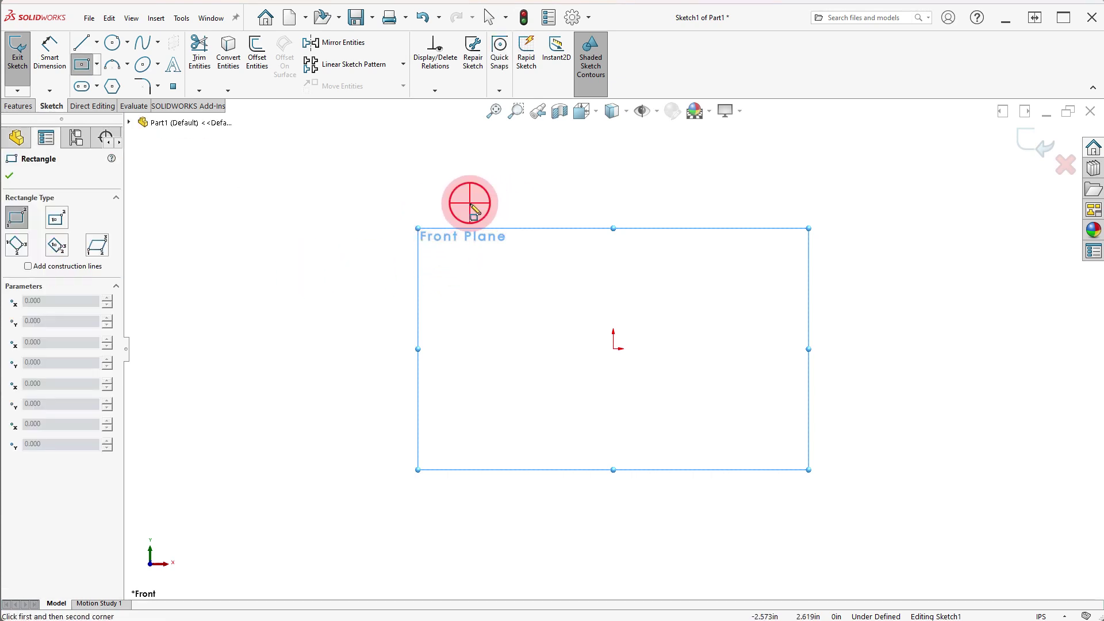
click(596, 334)
drag(643, 363, 771, 482)
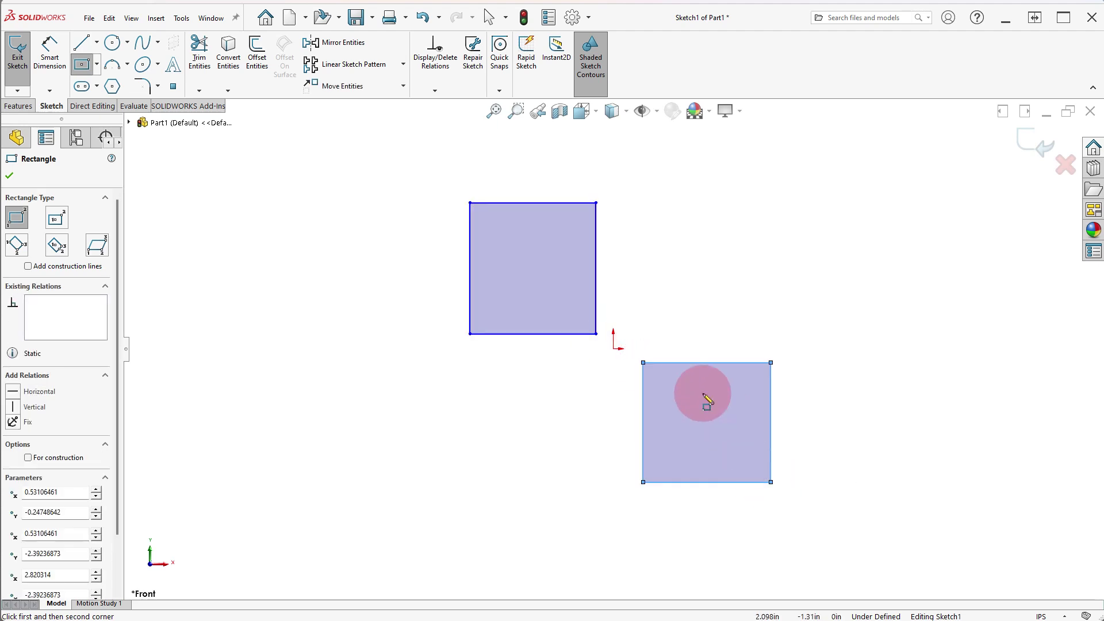
Extrude both rectangles 2.625in with Extruded Boss/Base into two cubes.
click(17, 106)
click(22, 57)
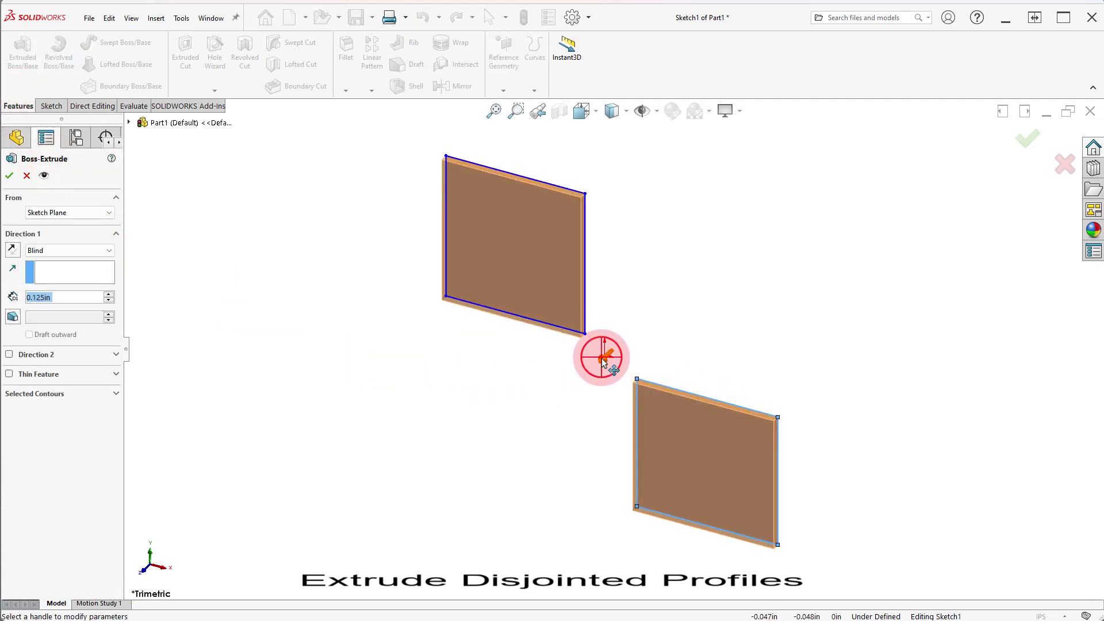
drag(602, 360, 510, 436)
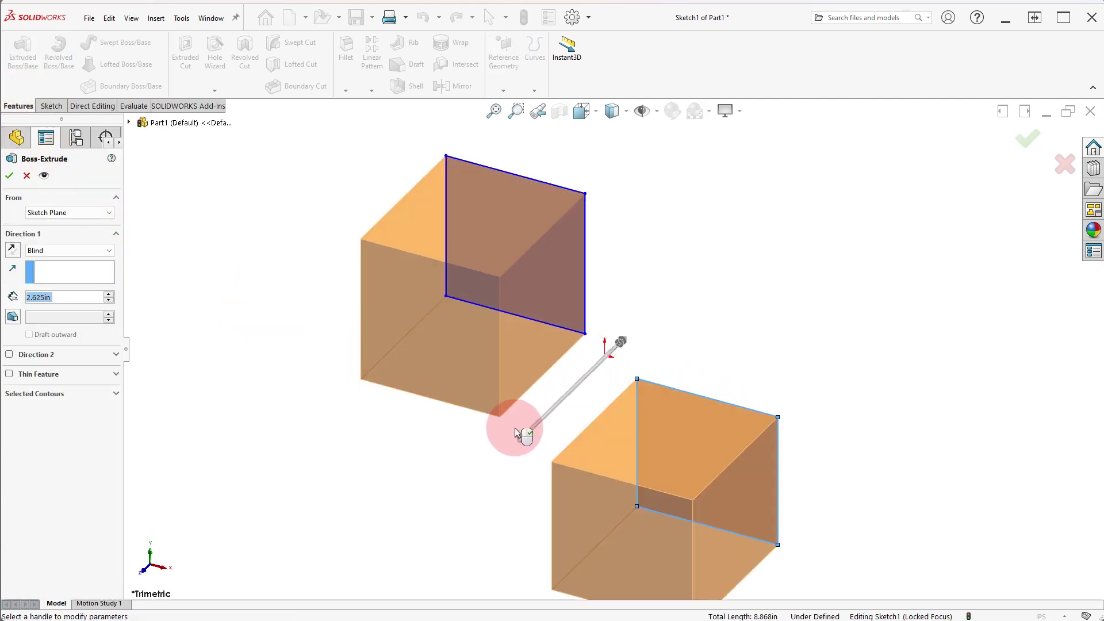
click(1023, 144)
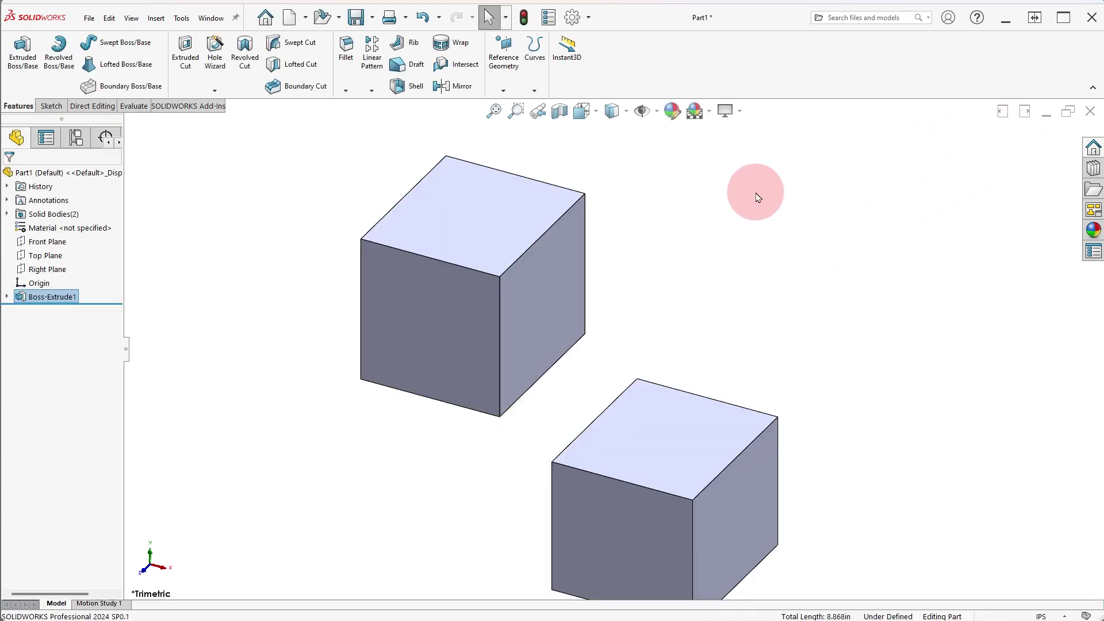
Expand Solid Bodies(2) and highlight each cube body to confirm they are separate.
click(7, 214)
click(58, 228)
click(62, 242)
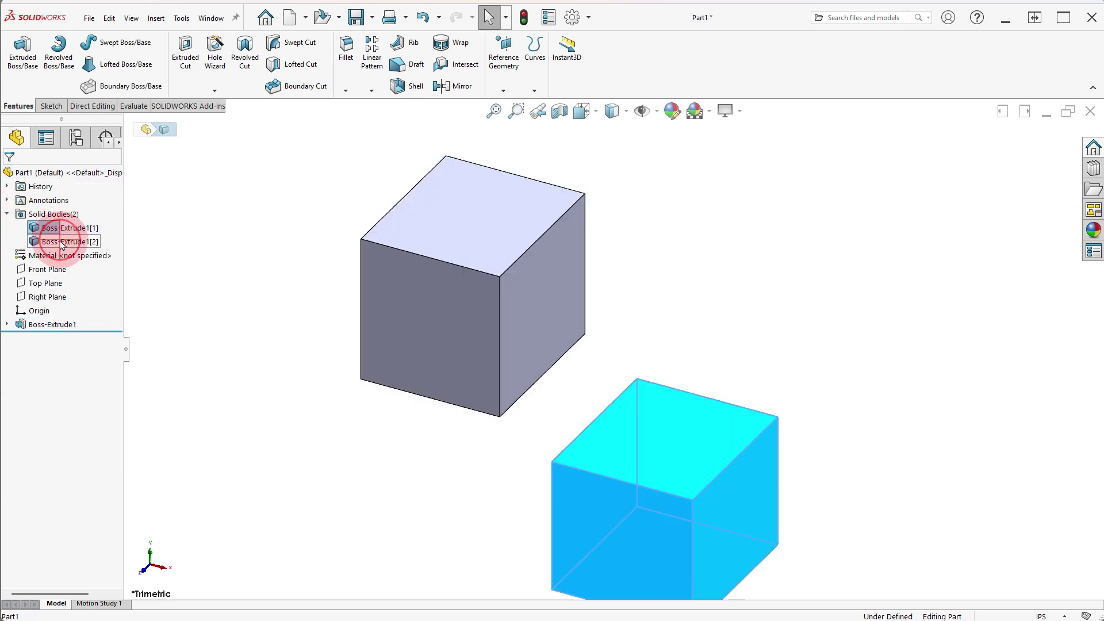
click(267, 255)
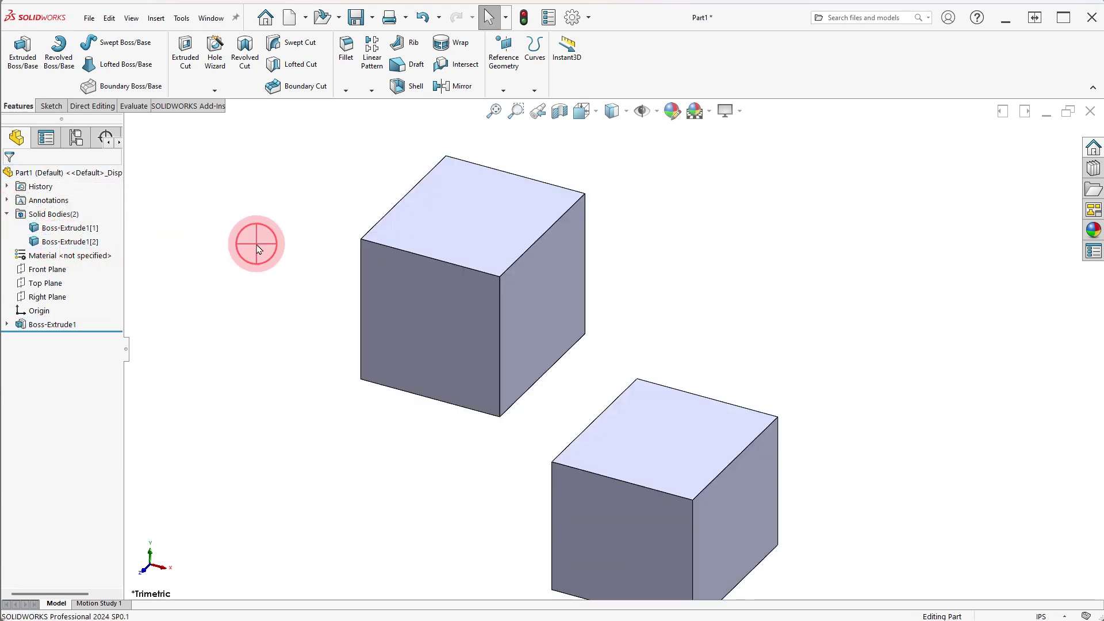
Shell the lower cube at 0.125in with its top and right faces removed, then check both bodies.
click(496, 111)
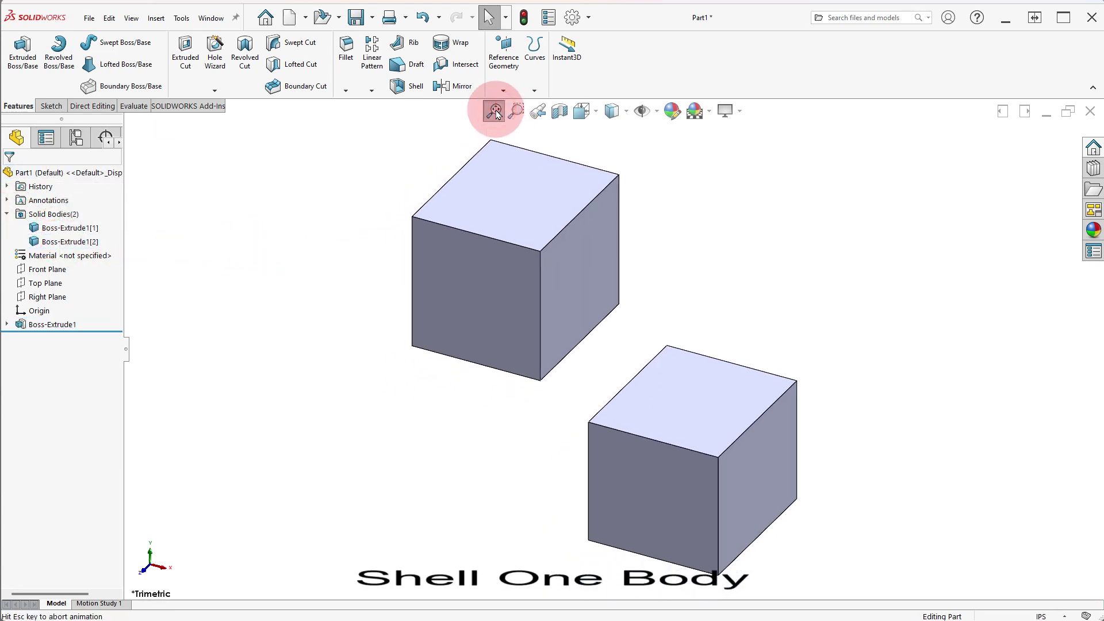
click(416, 88)
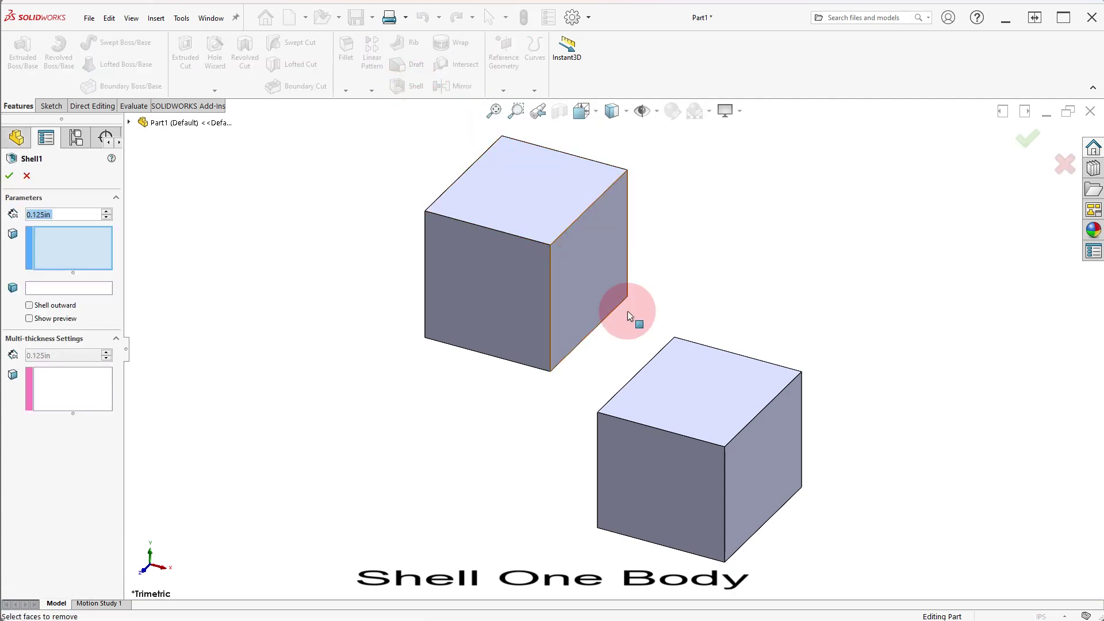
click(719, 401)
click(761, 440)
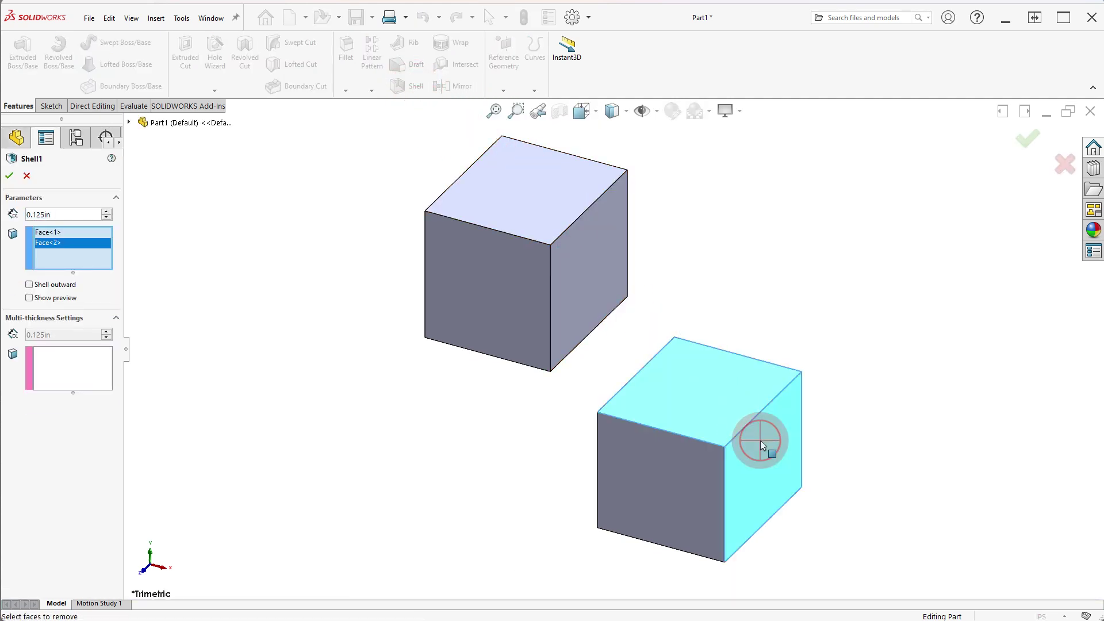
click(1026, 144)
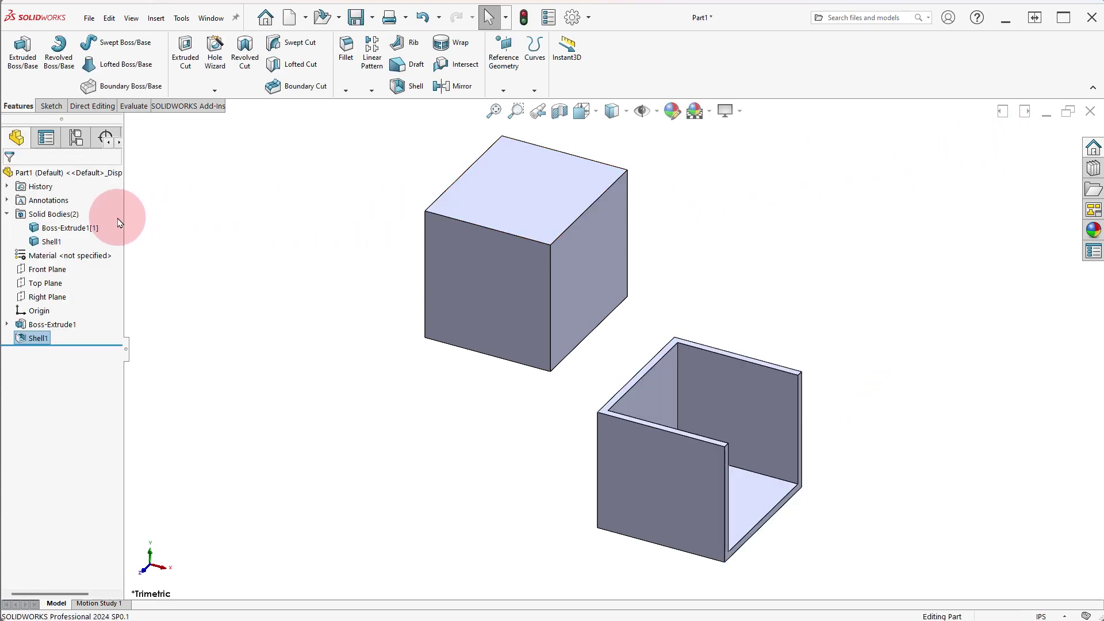
click(76, 229)
click(51, 242)
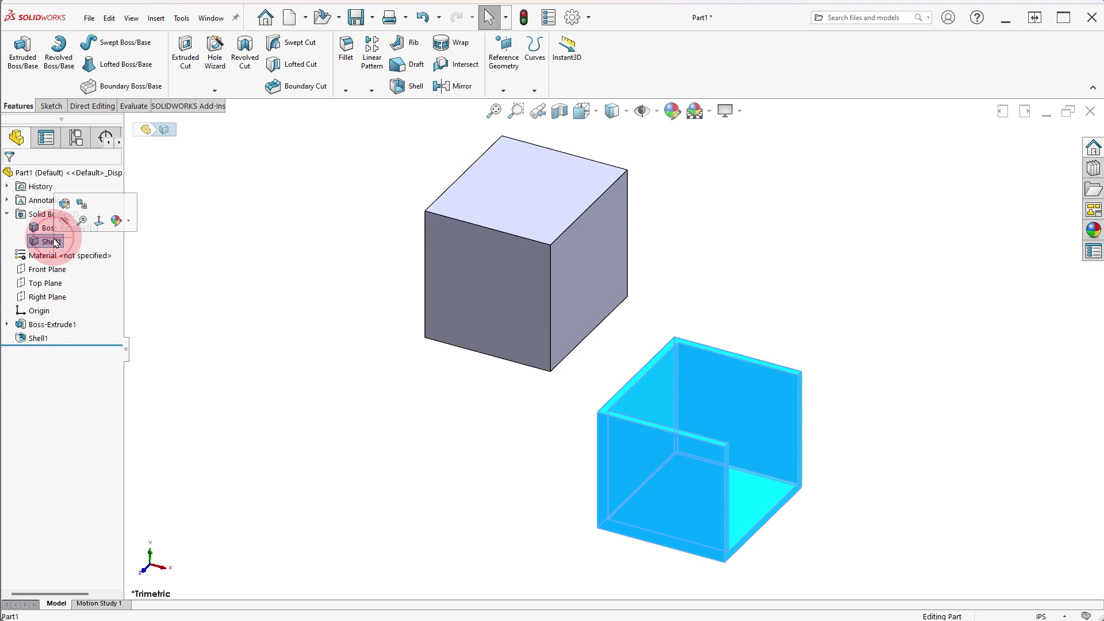
Fillet the upper cube's two left edges with a 1.000in radius.
click(257, 229)
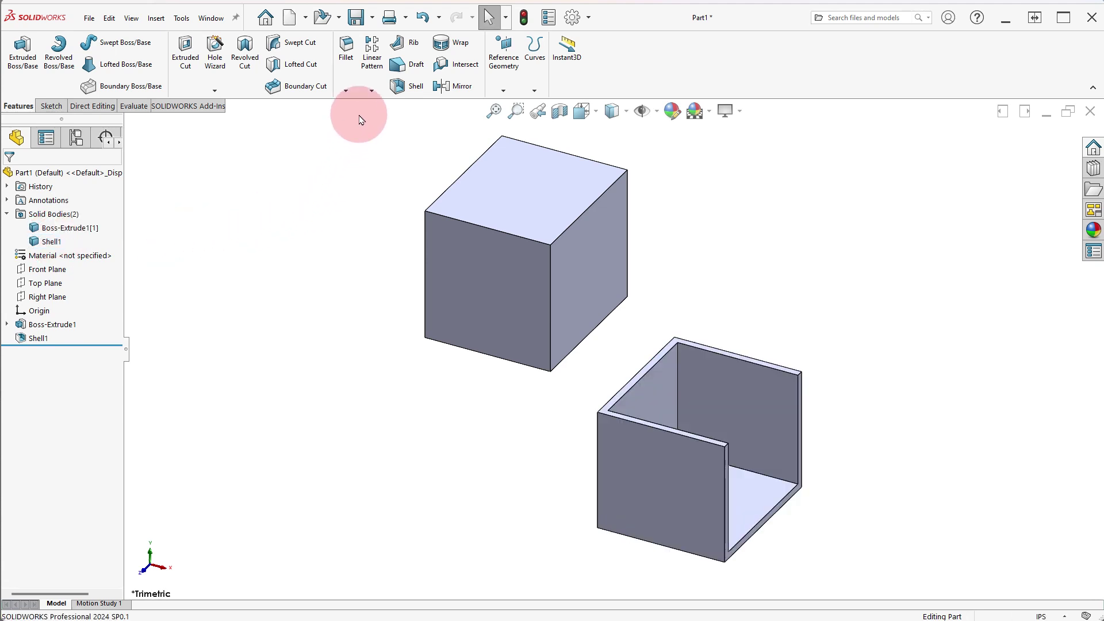
click(347, 52)
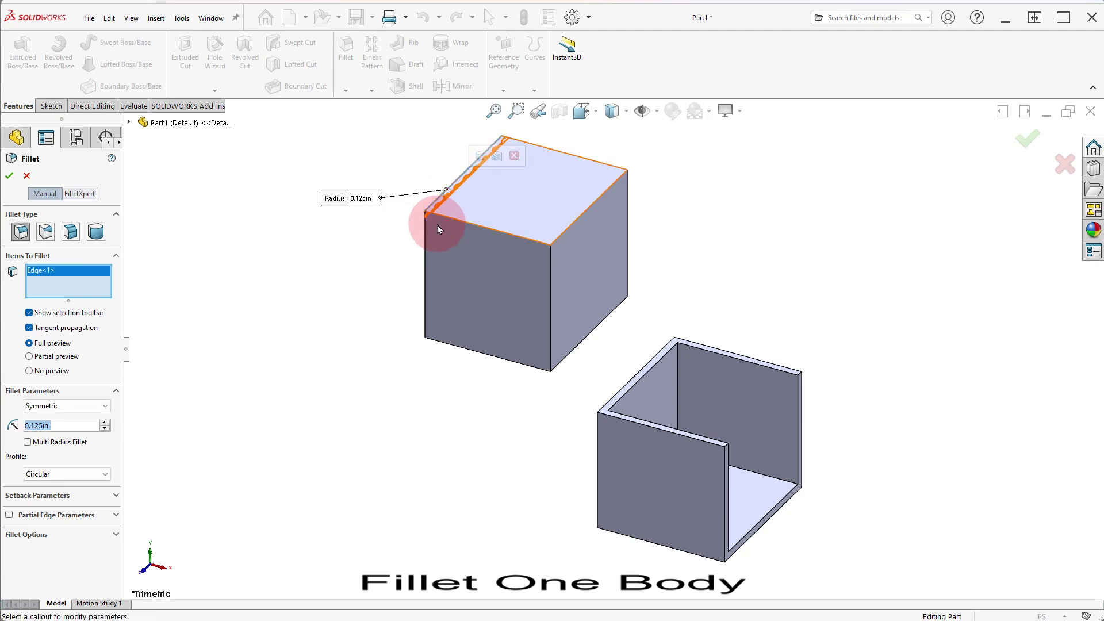
click(435, 329)
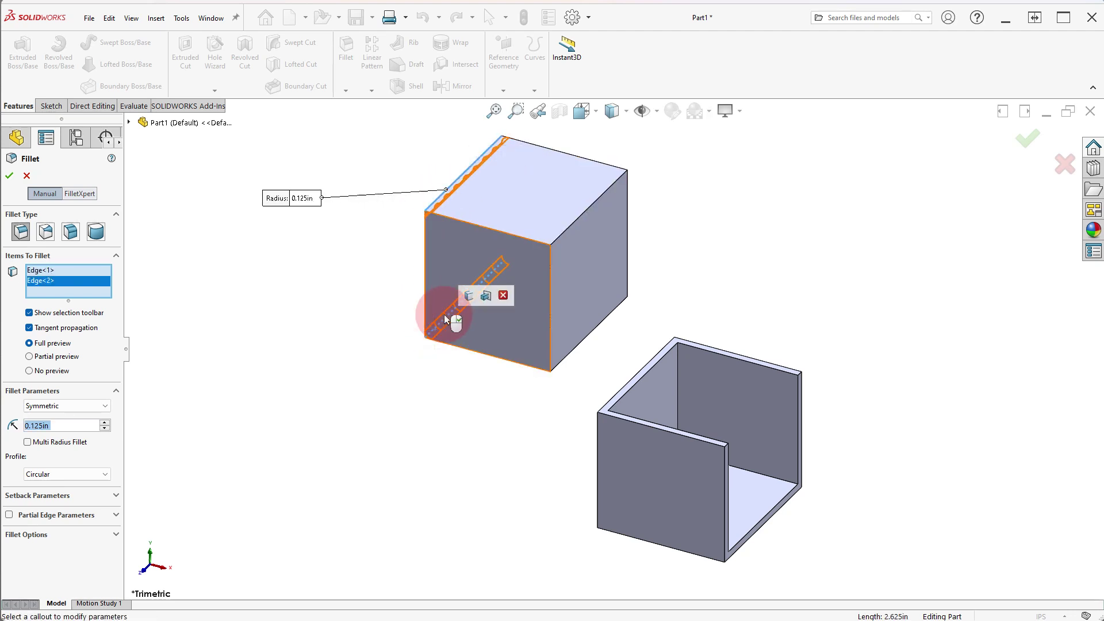
click(104, 423)
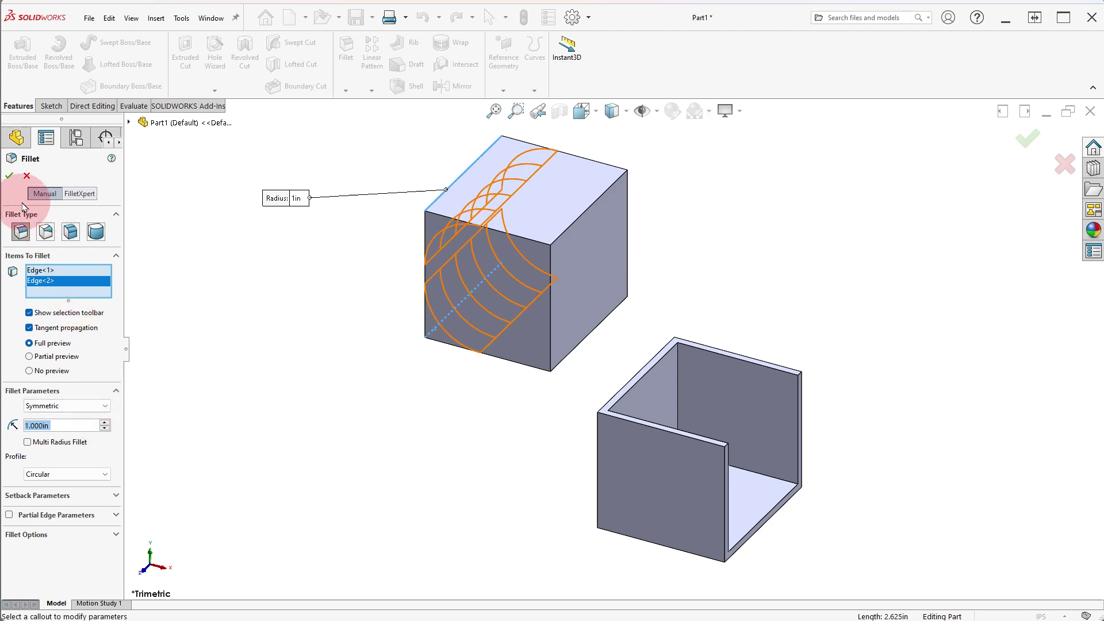
click(10, 178)
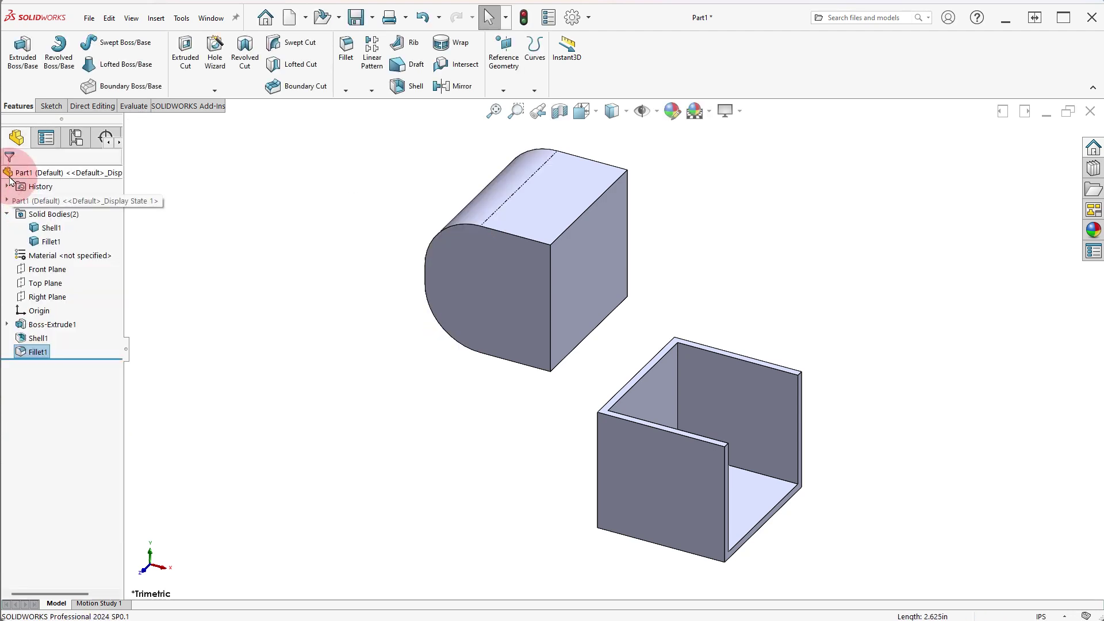
Highlight the shelled and filleted bodies in Solid Bodies to confirm the box is unchanged.
double_click(49, 214)
click(51, 230)
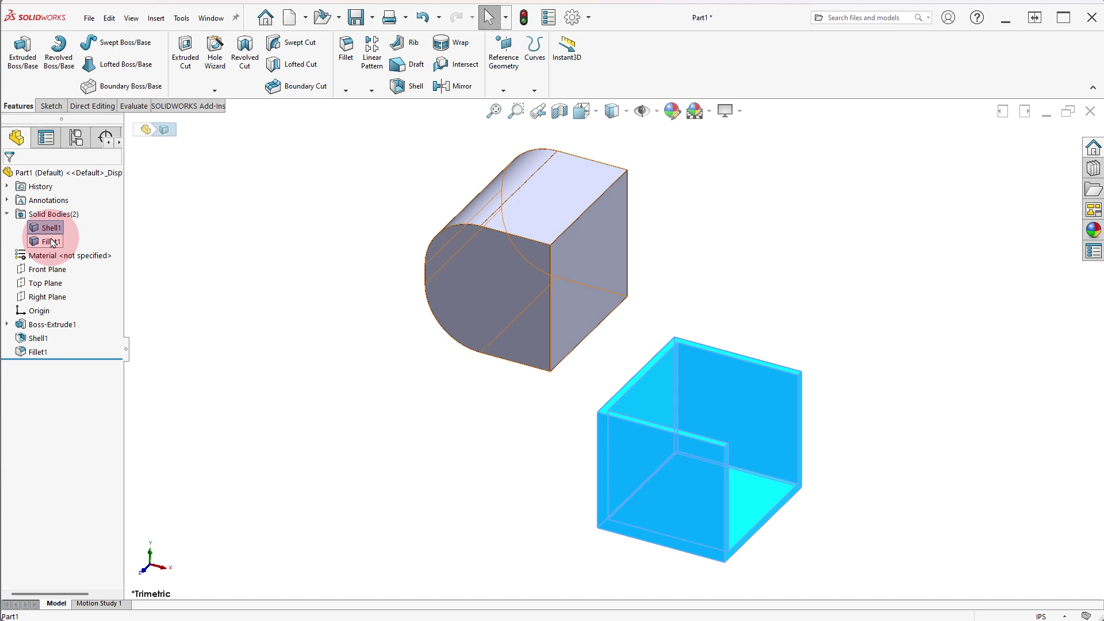
click(50, 242)
click(190, 247)
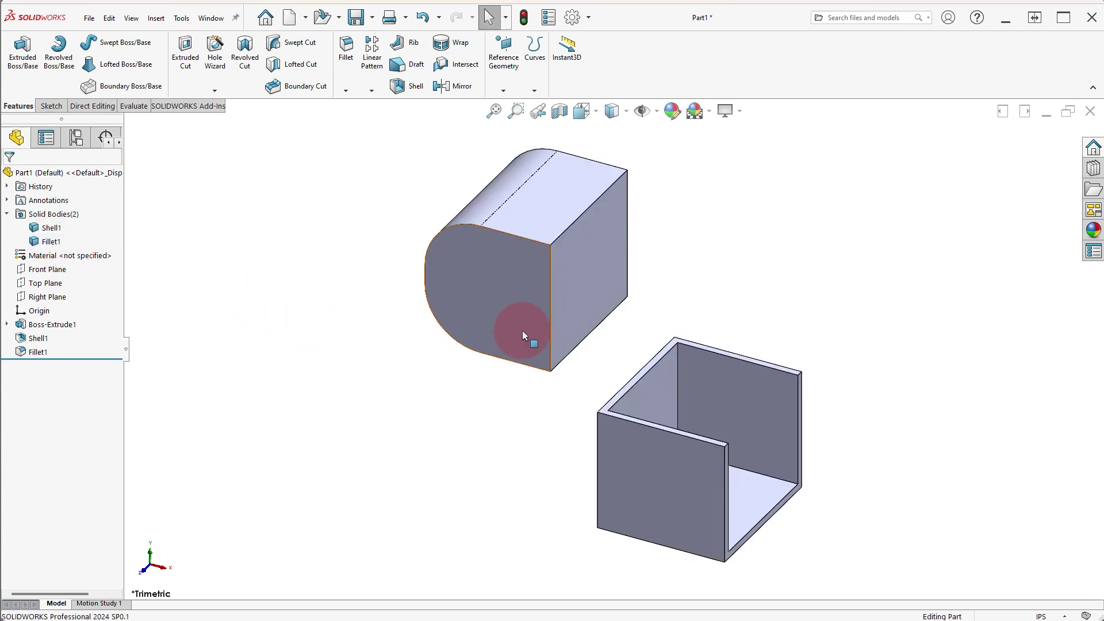
On the rounded block's front face, sketch a circle centred at the origin of about 1.63in radius.
click(521, 298)
click(574, 264)
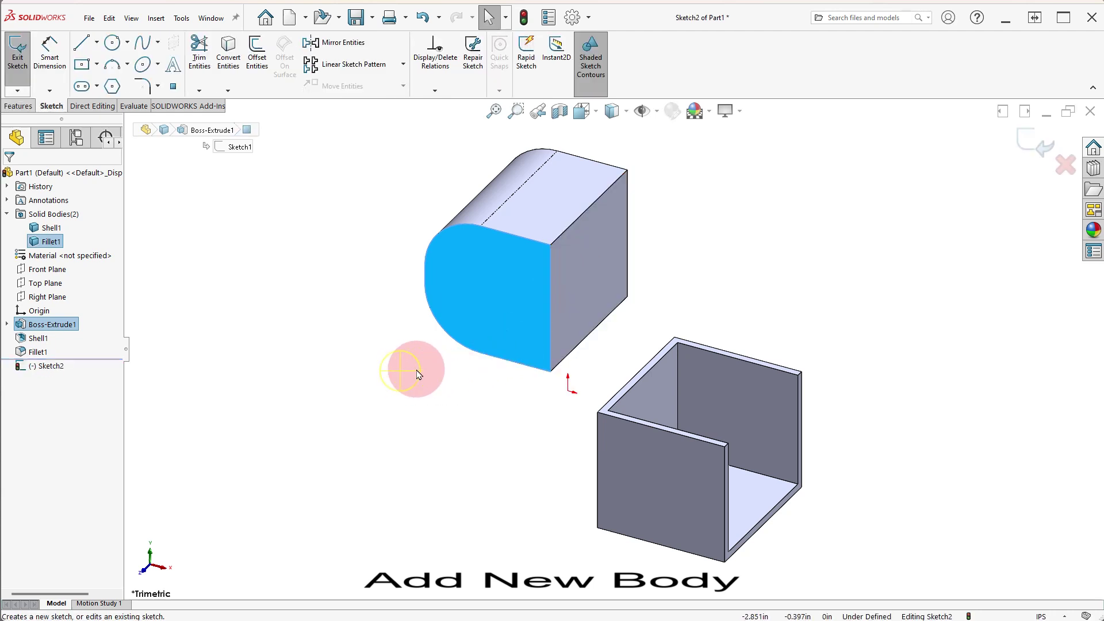
right_drag(410, 373, 460, 374)
drag(568, 391, 591, 316)
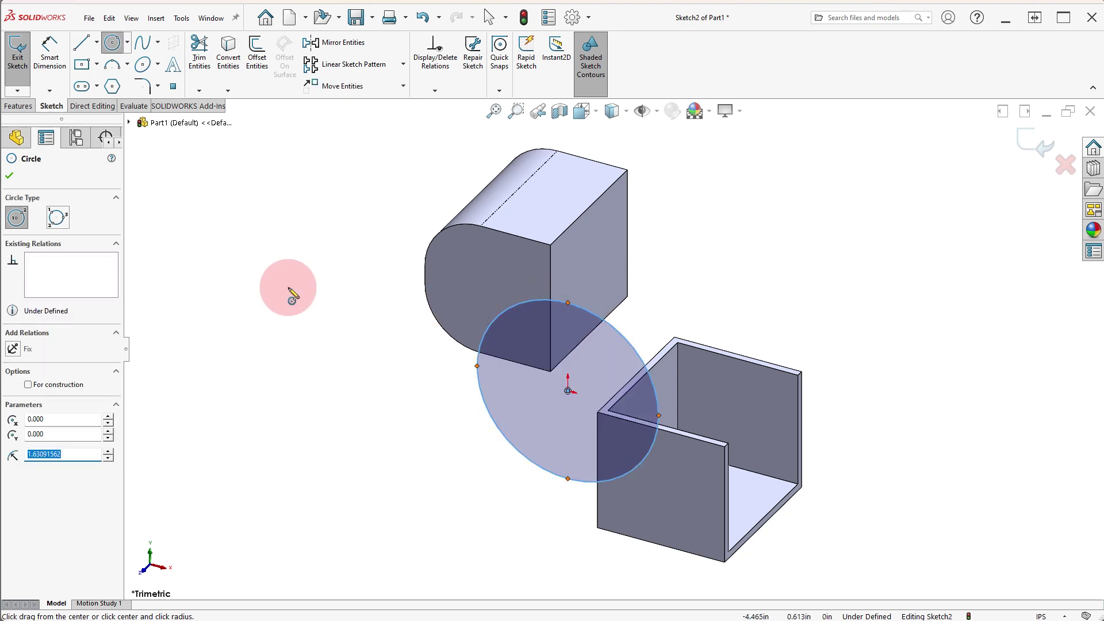
Extrude the circle 1.0125in in the reversed direction with Merge result unchecked.
click(18, 104)
click(22, 52)
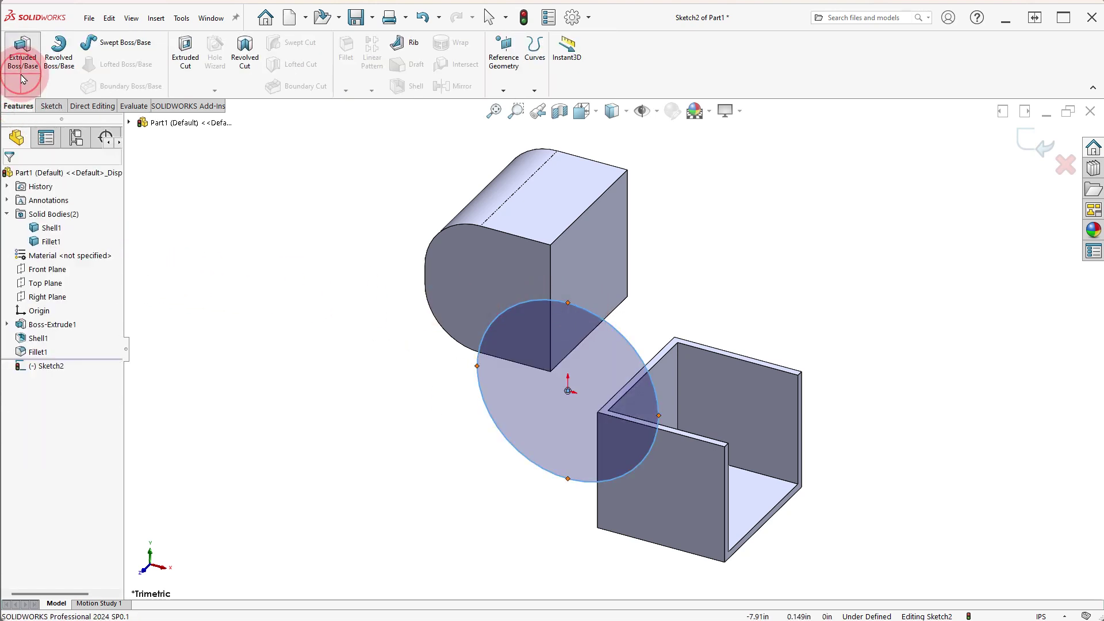
click(486, 480)
drag(487, 475, 603, 360)
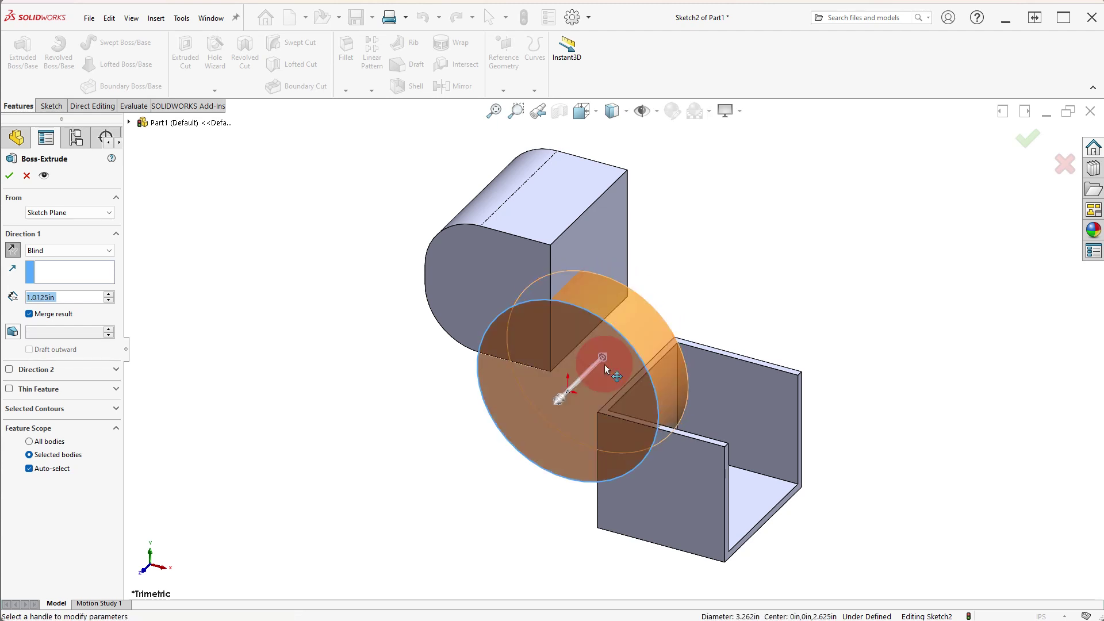
click(29, 315)
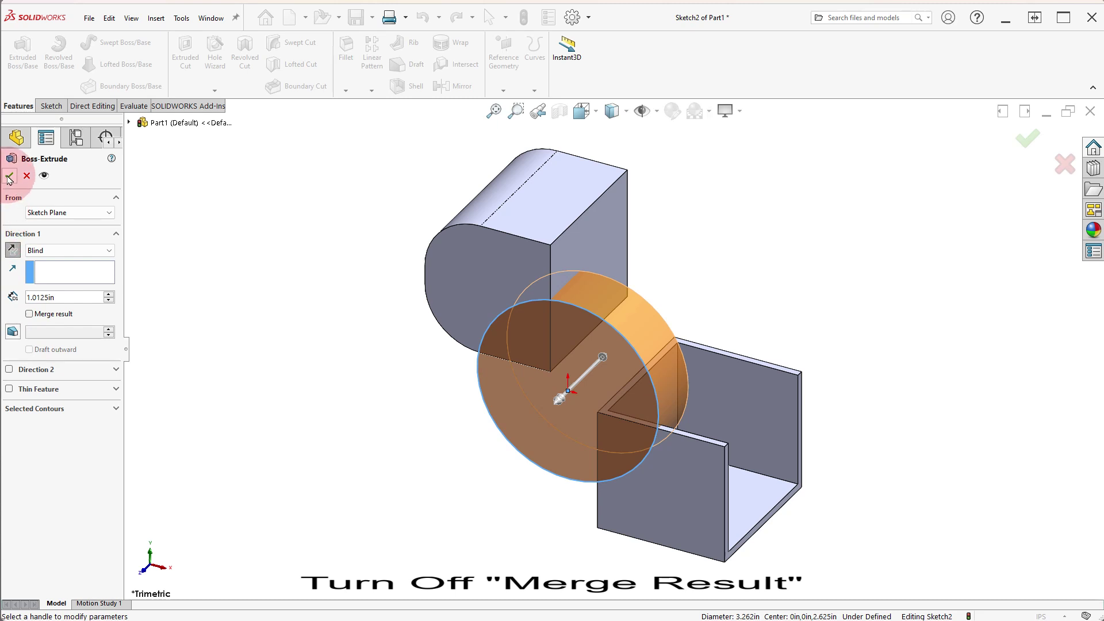
click(10, 177)
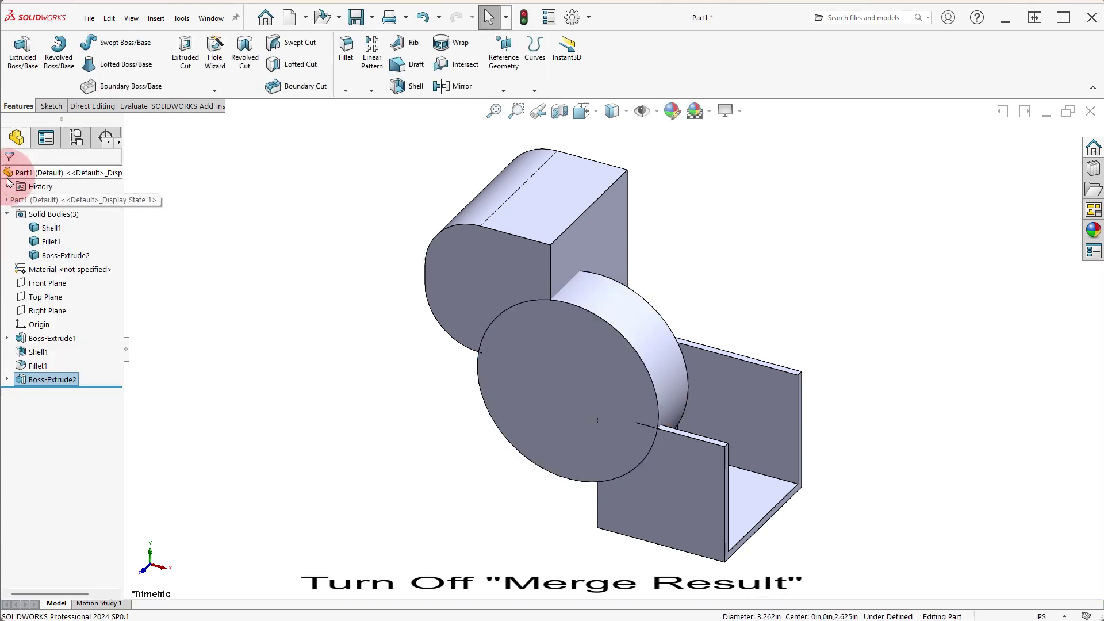
Highlight the shelled box, filleted block and extruded disc to confirm three separate bodies.
click(50, 228)
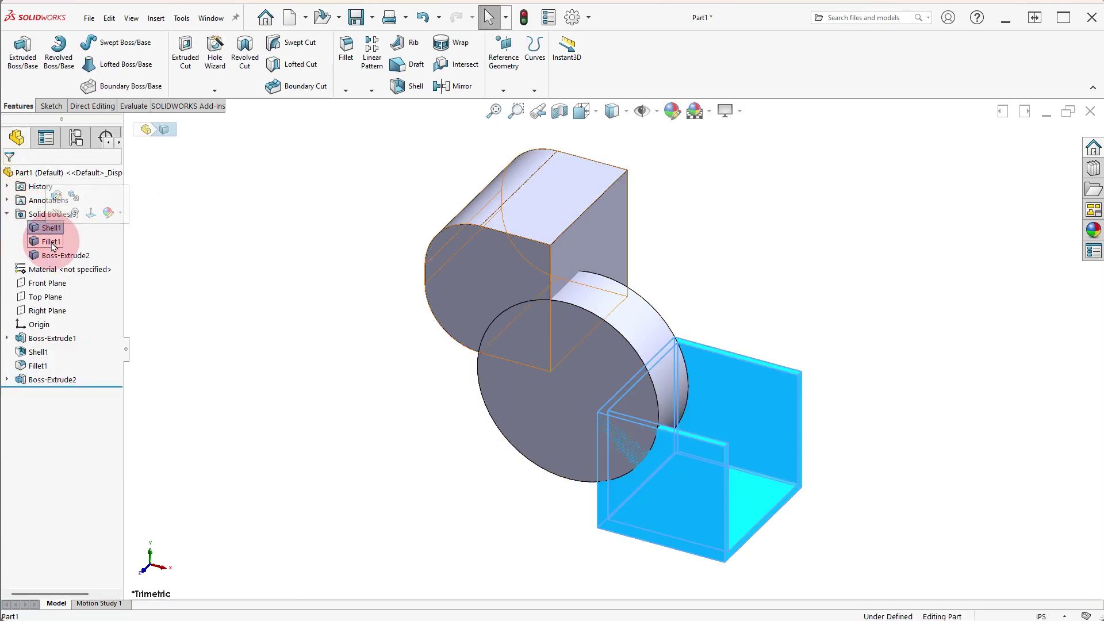
click(52, 241)
click(56, 256)
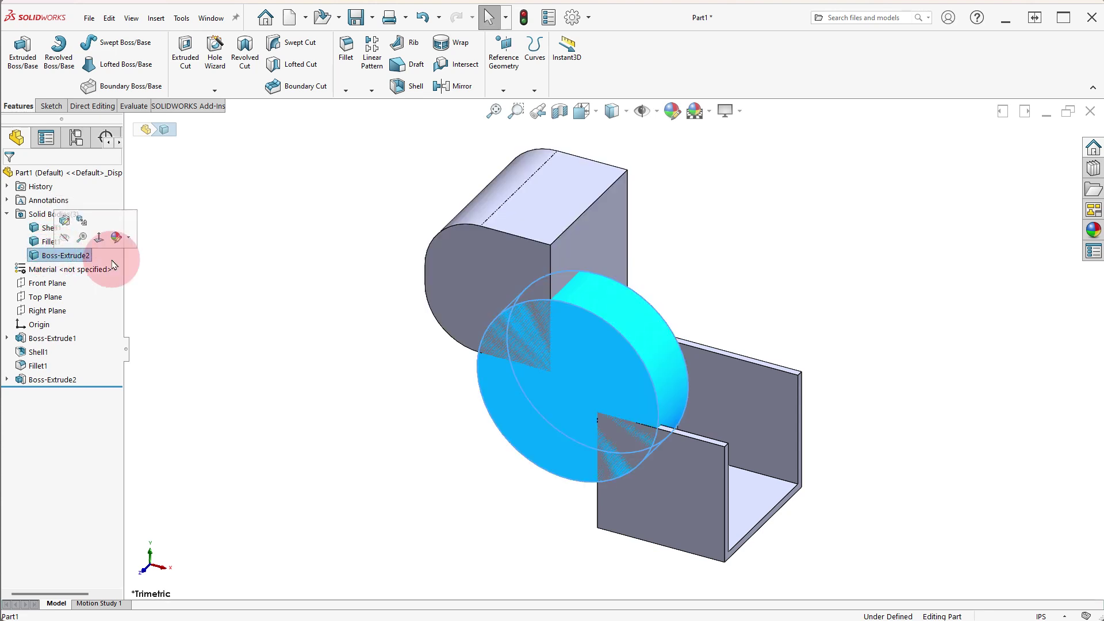
click(173, 264)
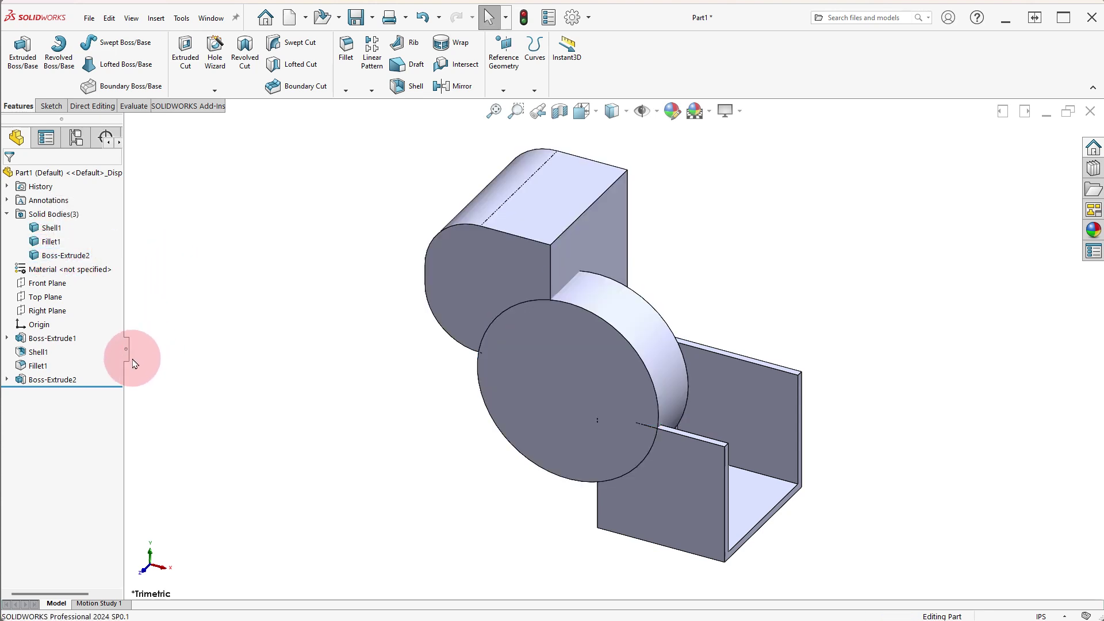
Edit Boss-Extrude2 to merge results with feature scope limited to Shell1 only.
click(53, 380)
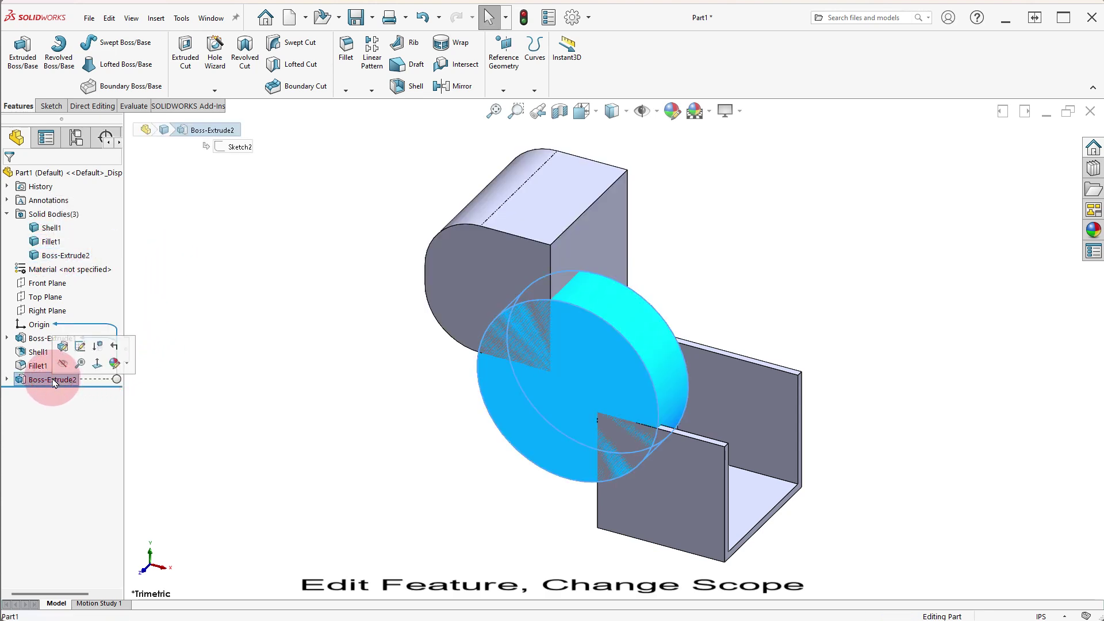
click(63, 347)
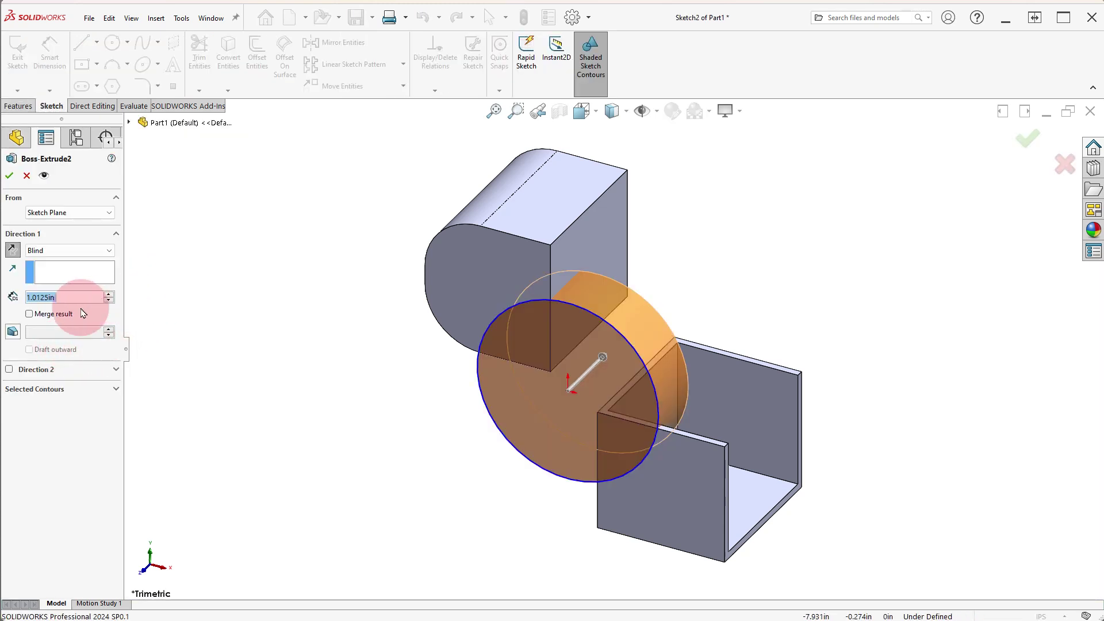
click(53, 313)
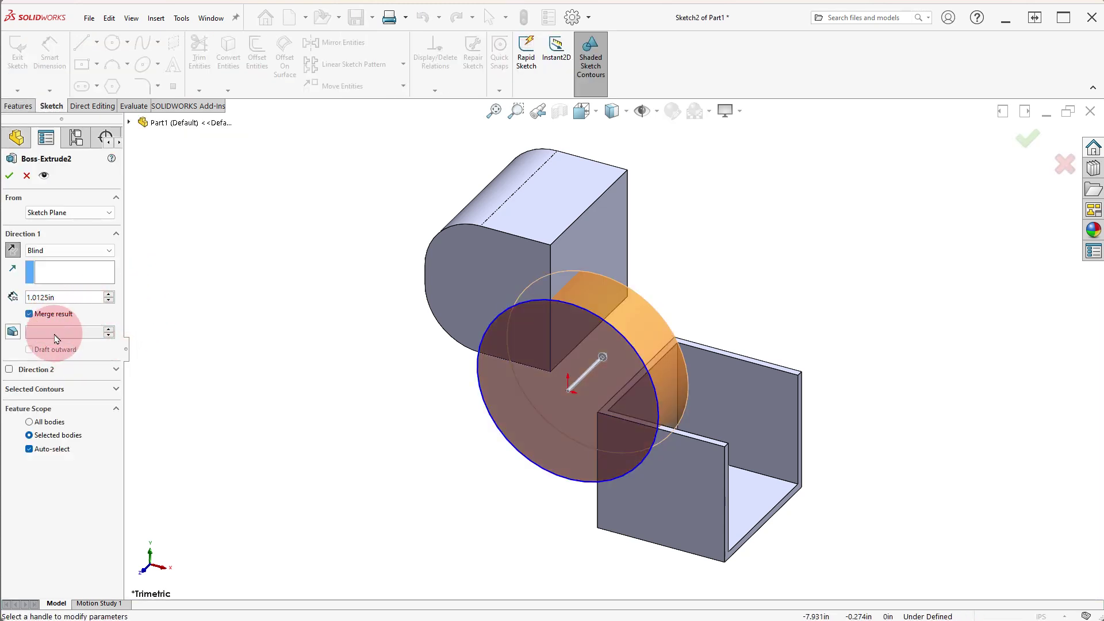
click(51, 453)
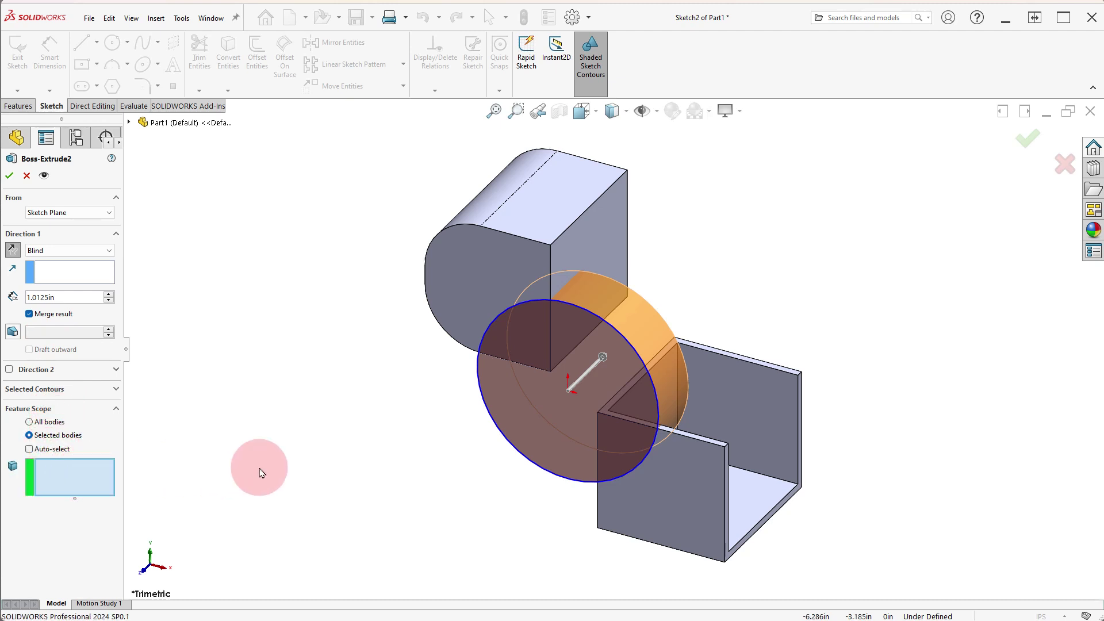
click(674, 476)
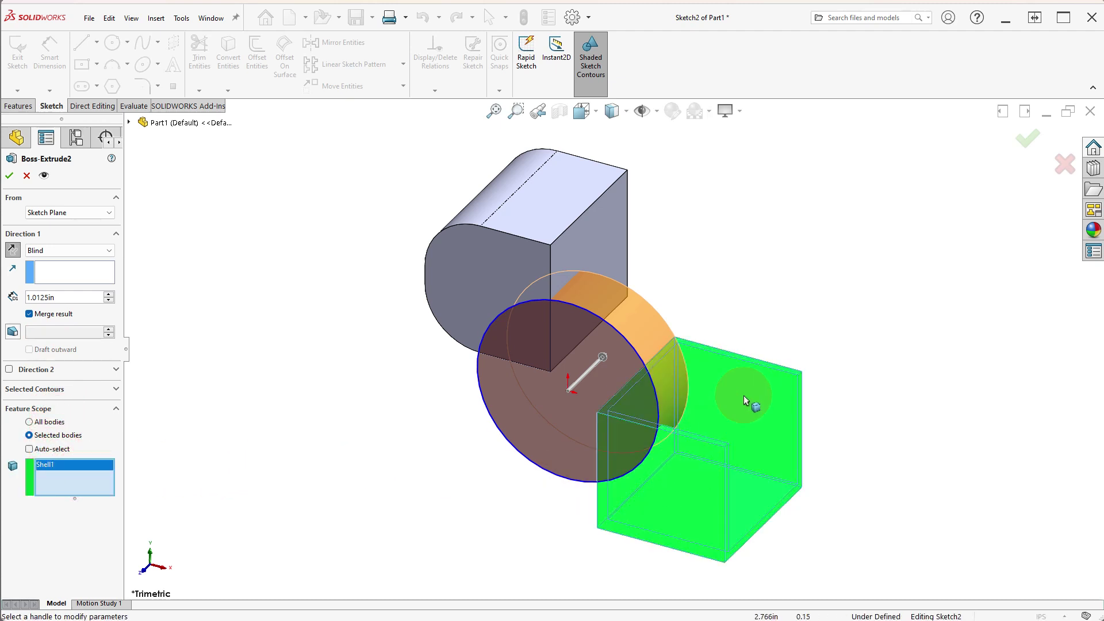
click(1025, 142)
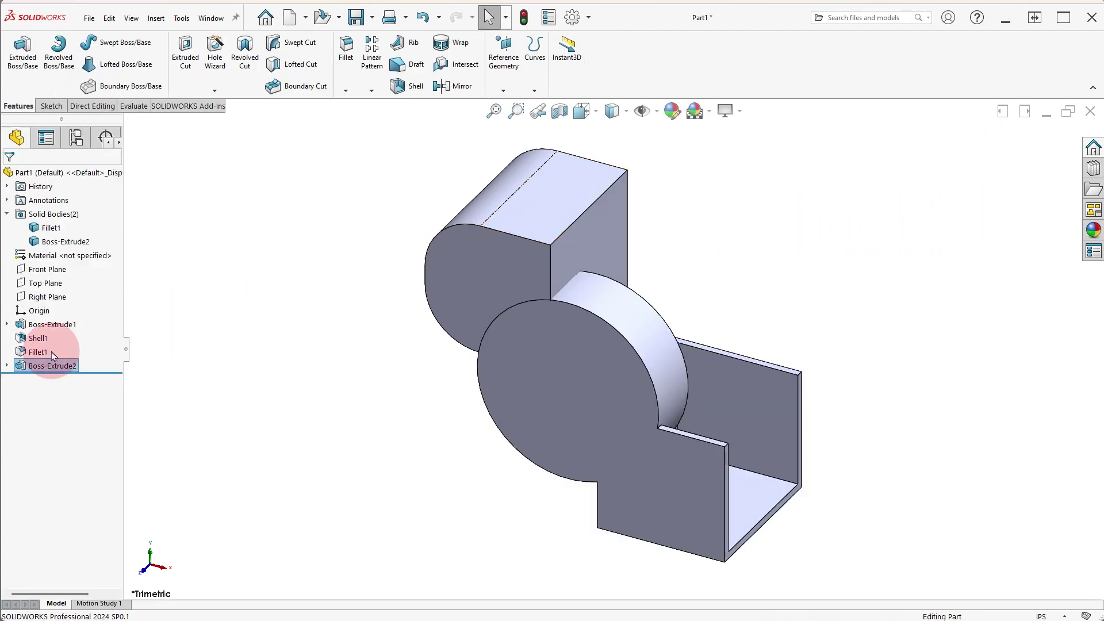
Highlight Fillet1 and Boss-Extrude2 in Solid Bodies to confirm two bodies remain.
click(22, 366)
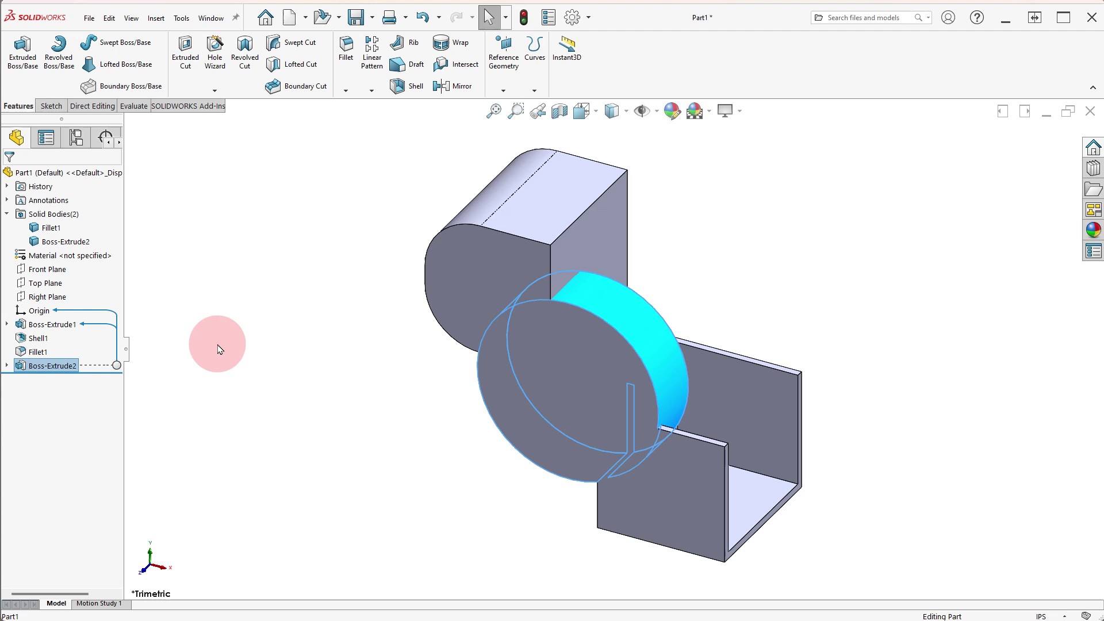
click(217, 347)
click(53, 229)
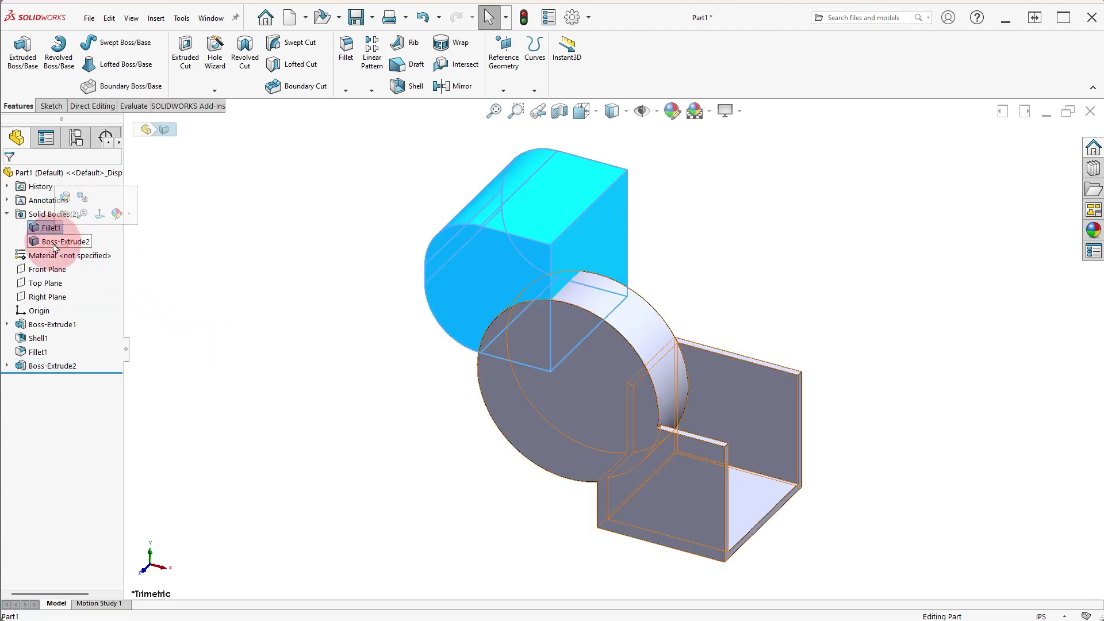
click(55, 241)
click(202, 290)
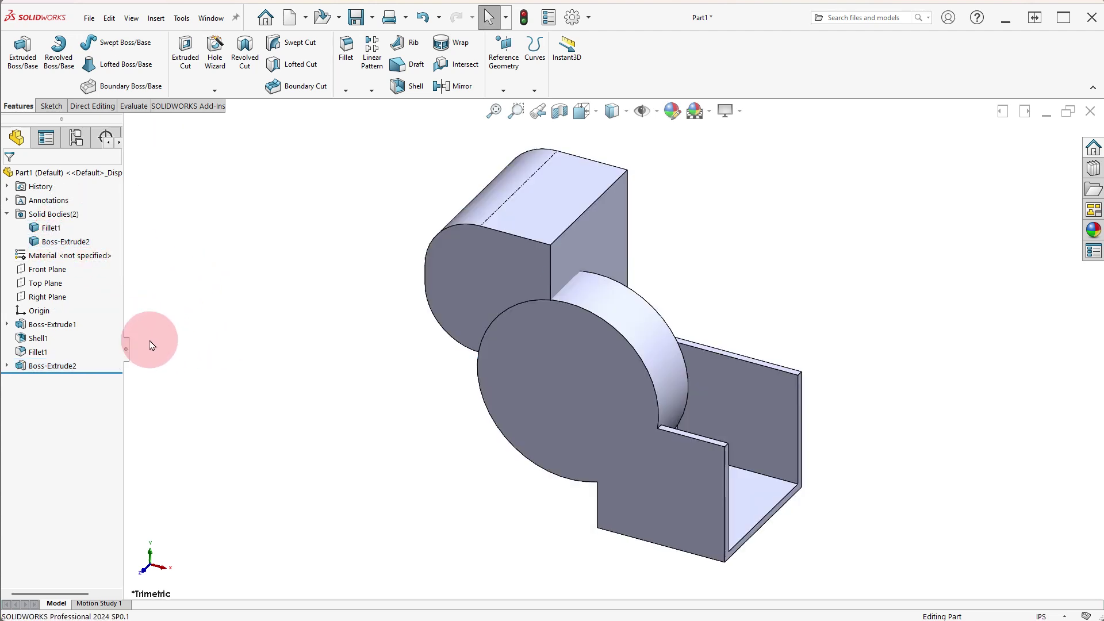
Set Boss-Extrude2's feature scope to Auto-select and confirm Solid Bodies shows one body.
click(54, 366)
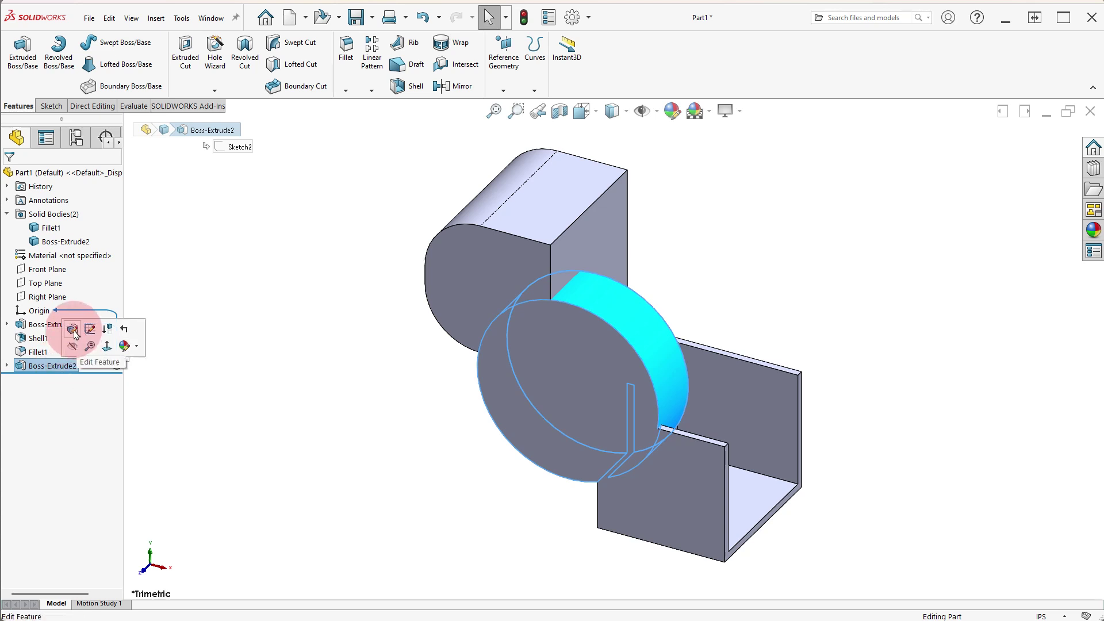
click(73, 331)
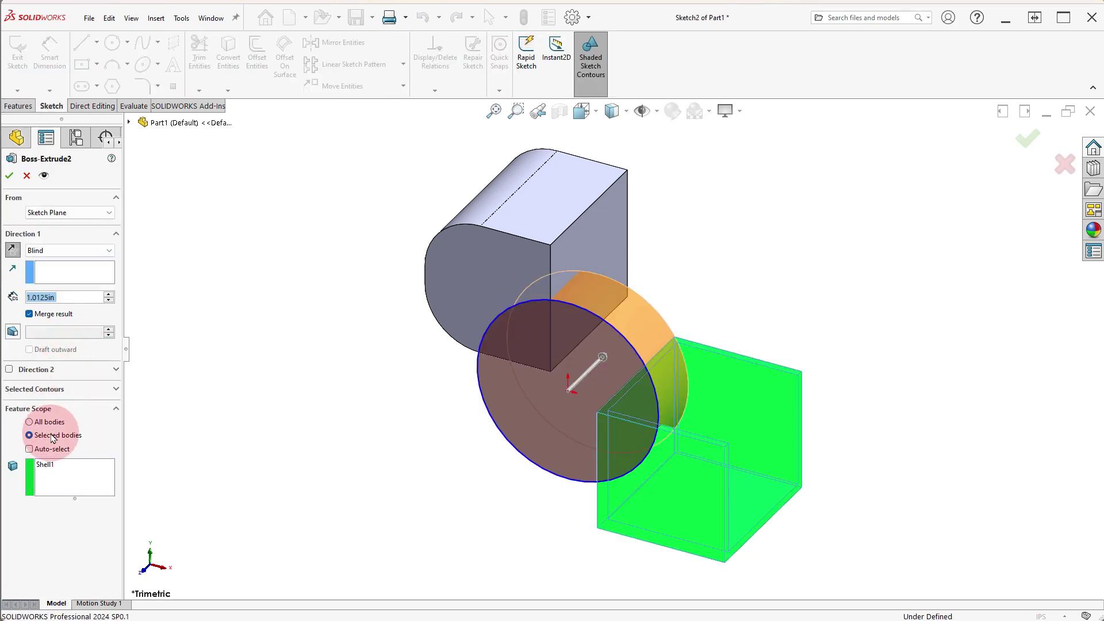
click(29, 449)
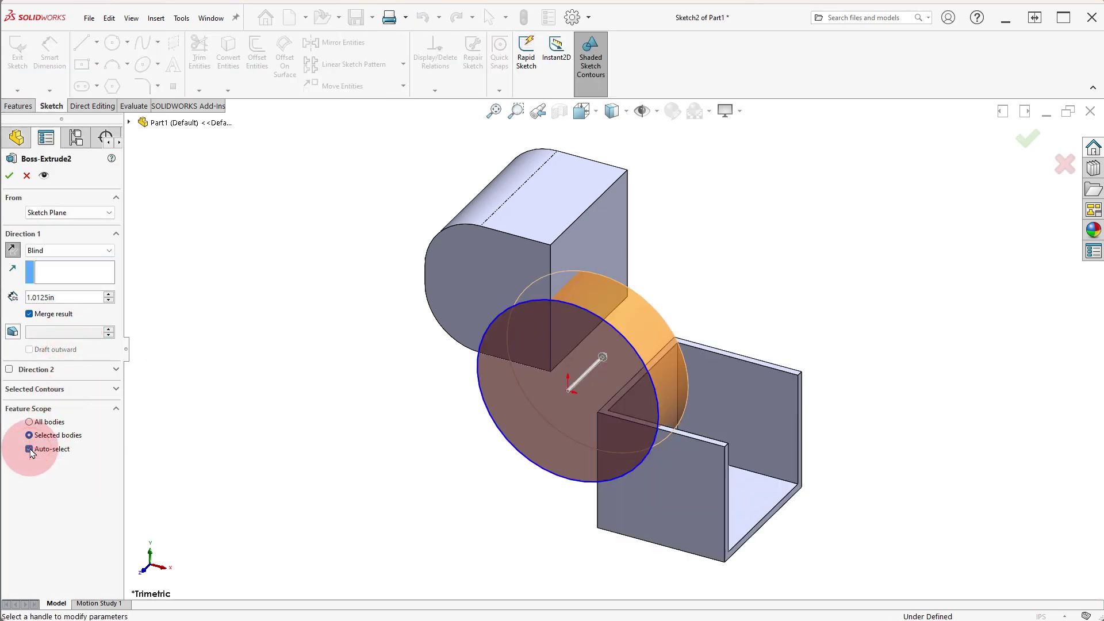
click(10, 177)
click(41, 229)
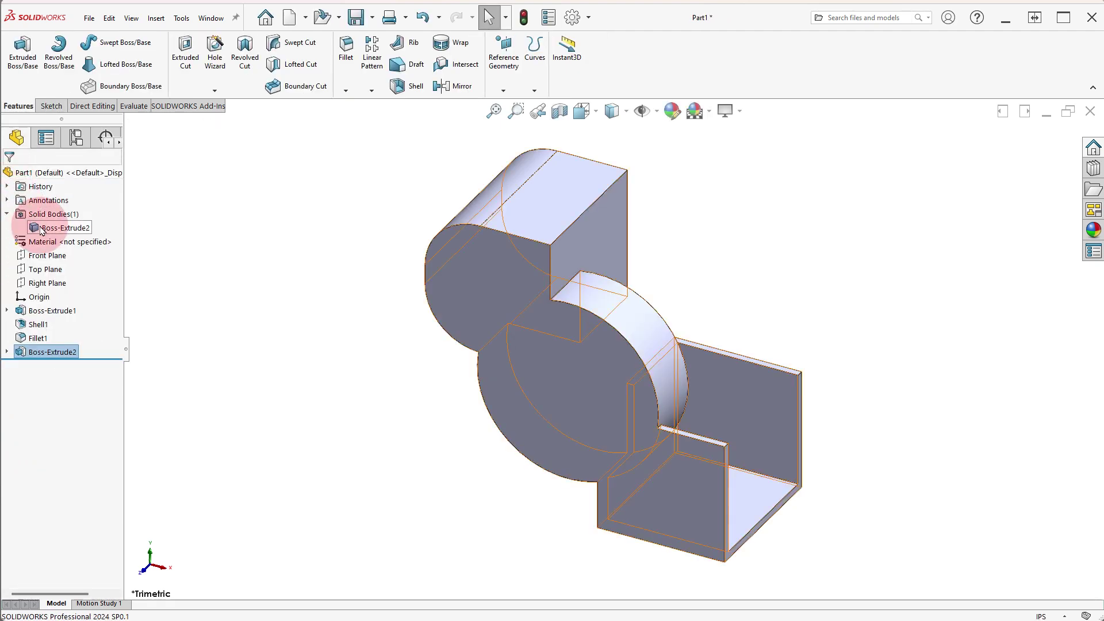
click(146, 235)
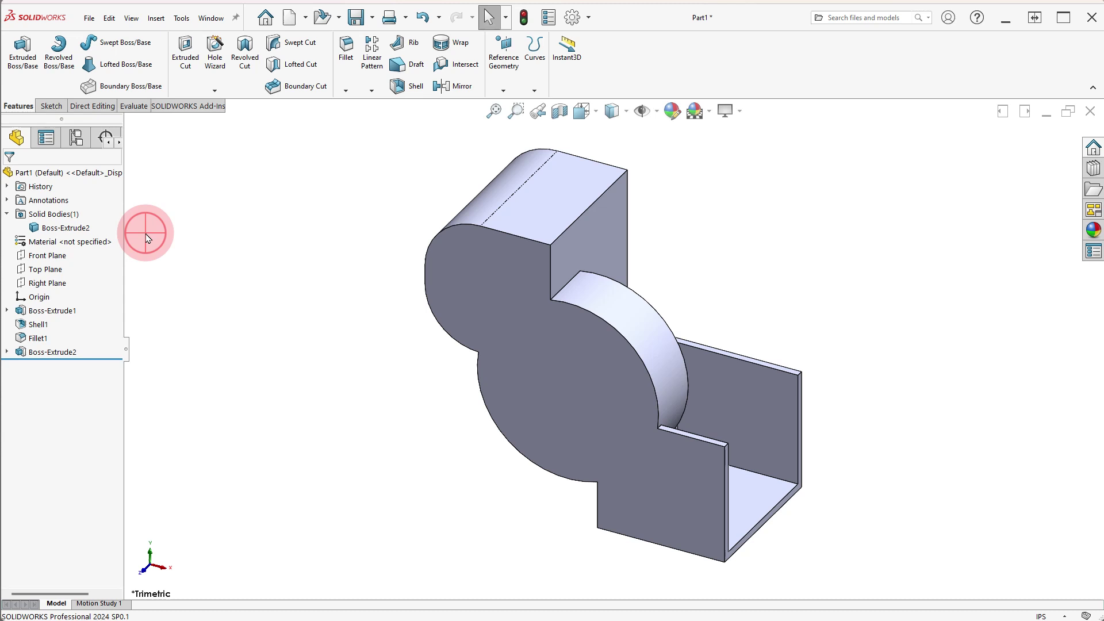
Edit Boss-Extrude2 with Auto-select off, scoping the merge to the filleted block Fillet1 only.
click(66, 357)
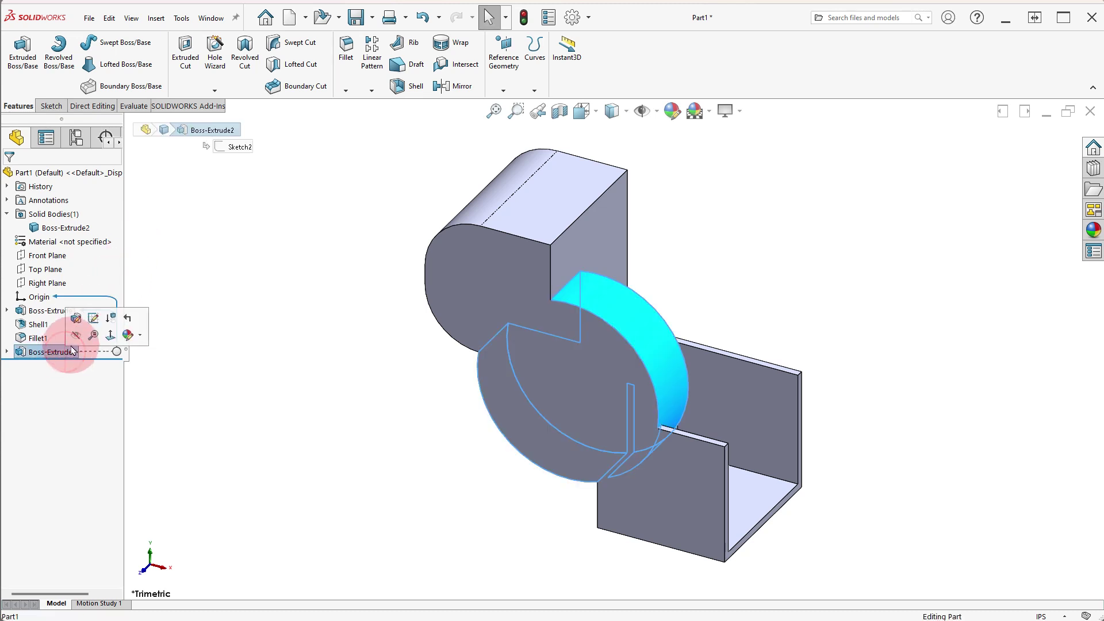
click(80, 317)
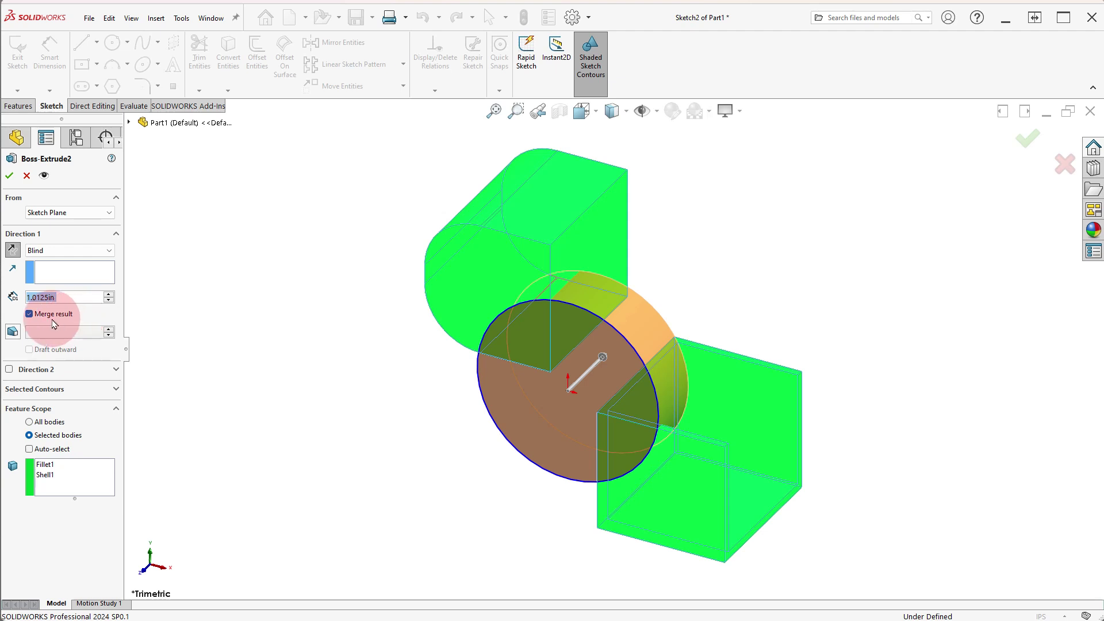
click(39, 451)
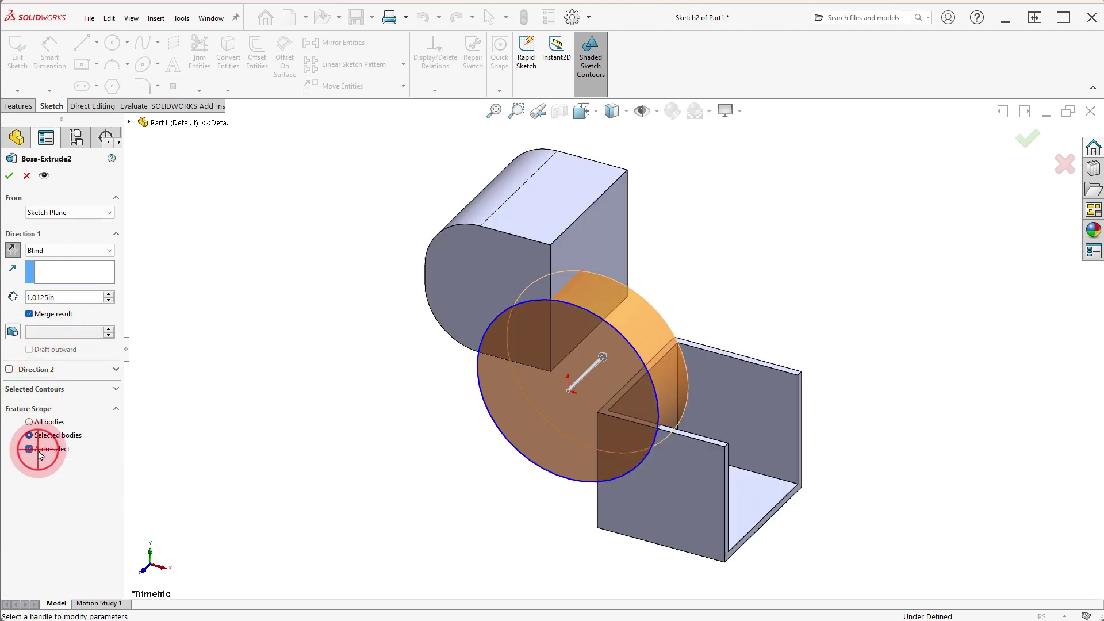
click(39, 450)
click(460, 282)
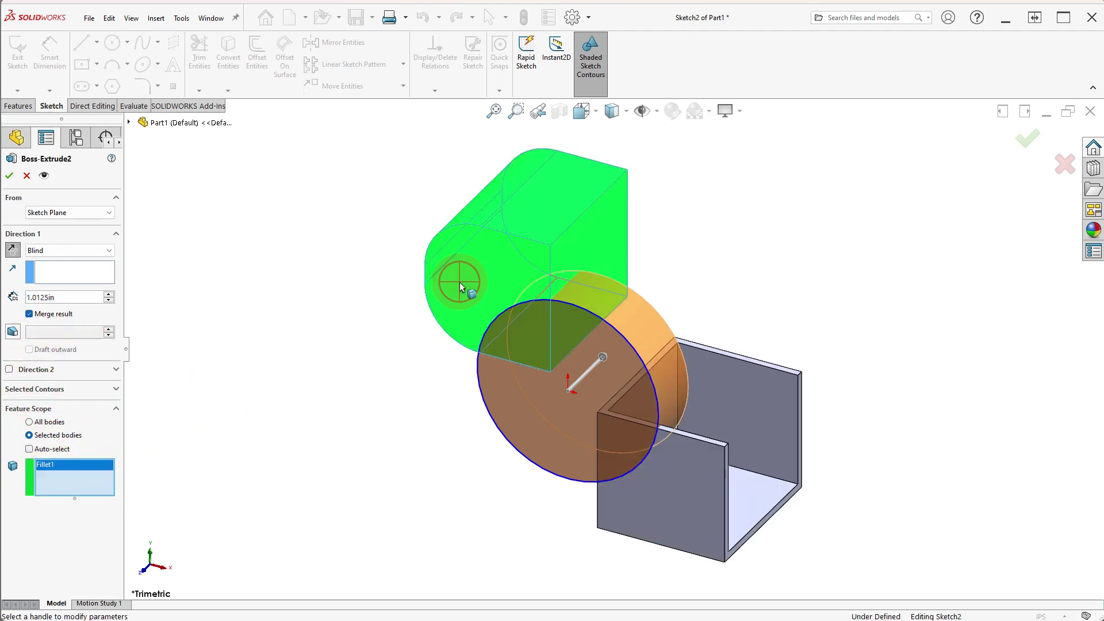
click(9, 177)
Expand Solid Bodies(2) and highlight Shell1 to confirm the box stays separate.
click(7, 214)
click(51, 228)
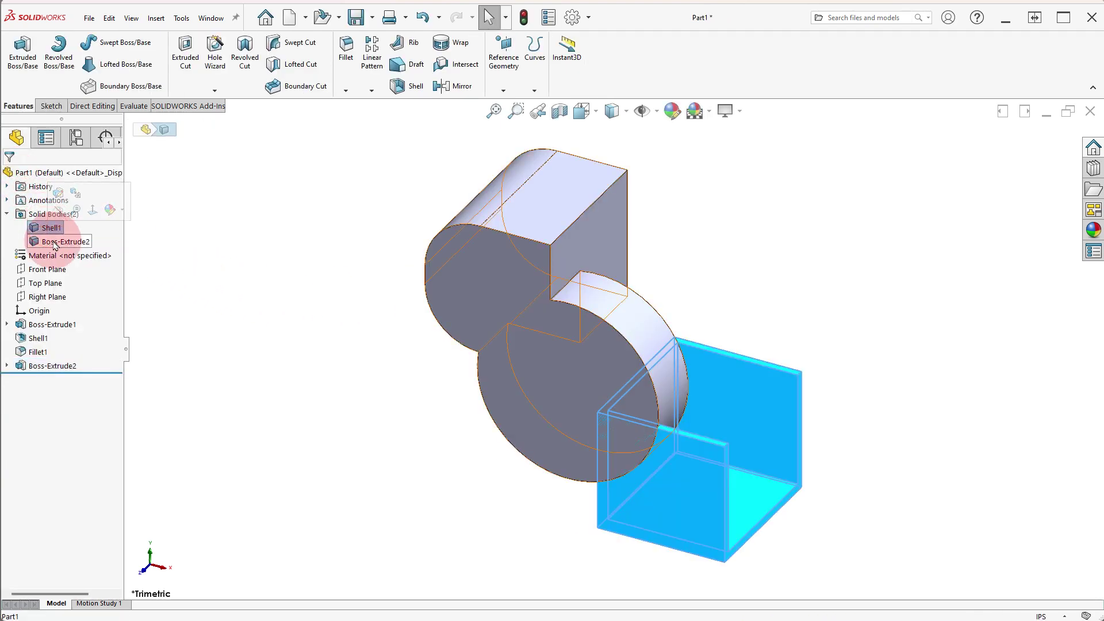
click(156, 263)
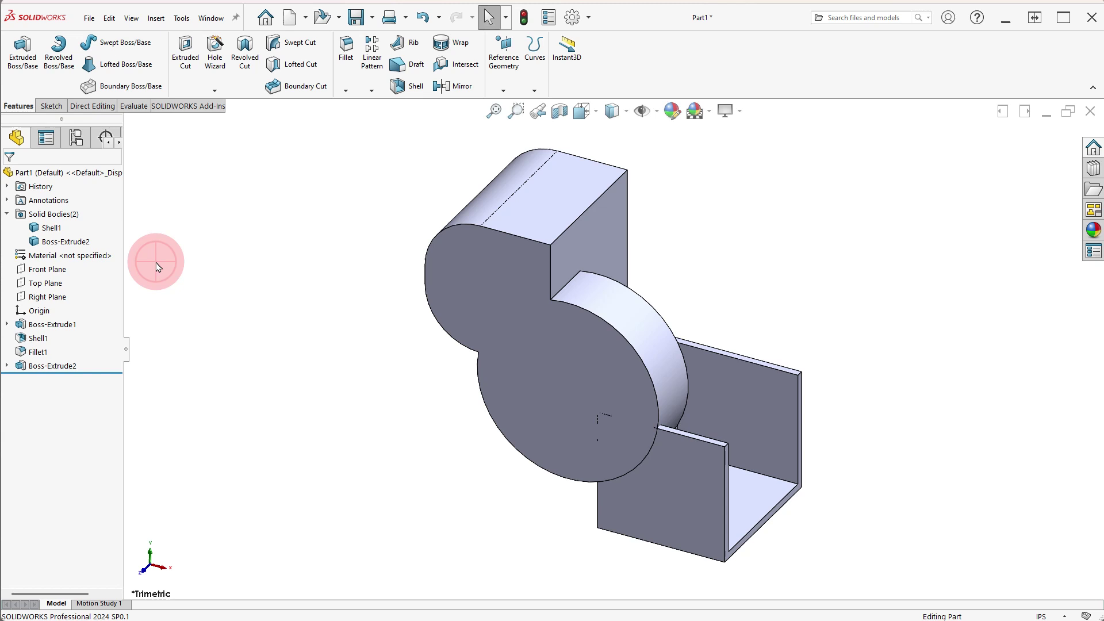
Delete the Boss-Extrude2 feature while keeping its Sketch2 circle.
right_click(70, 369)
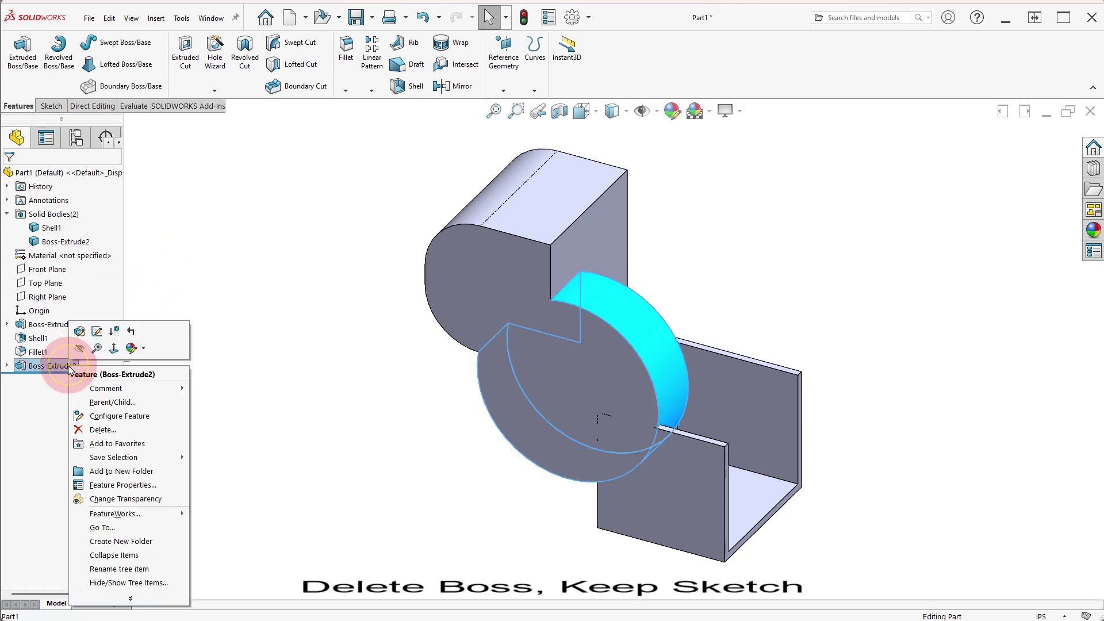
click(113, 433)
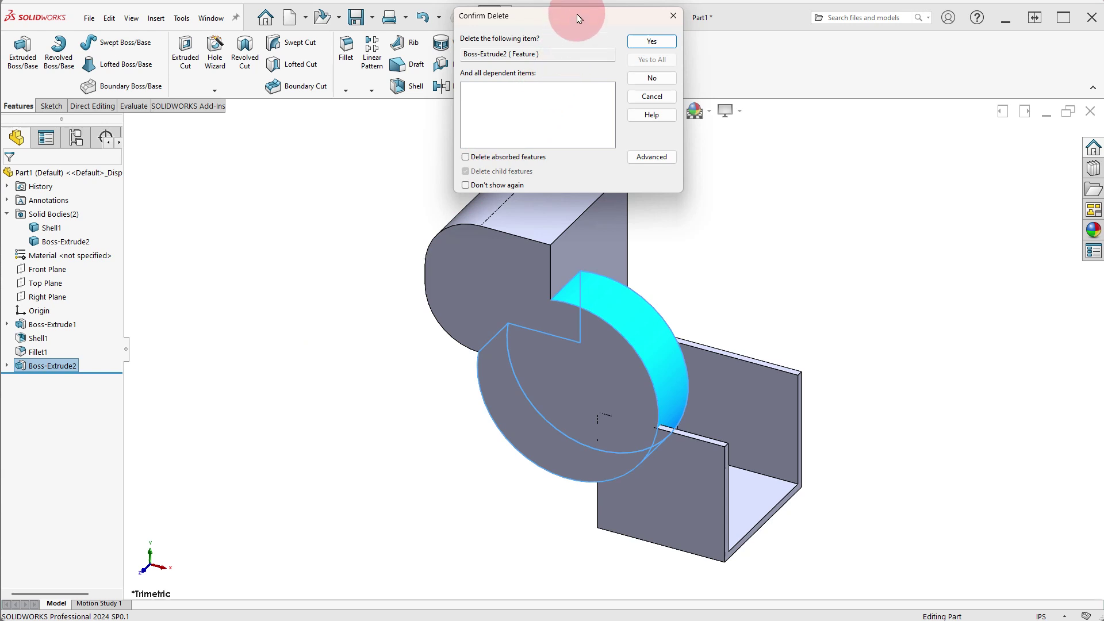
drag(578, 19, 410, 203)
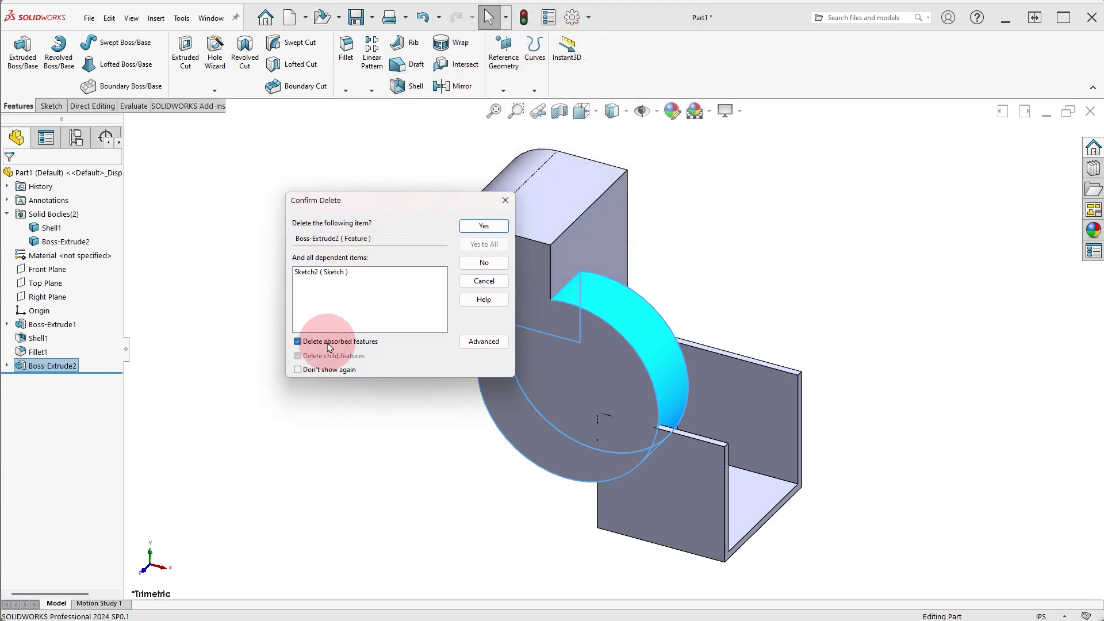
click(478, 227)
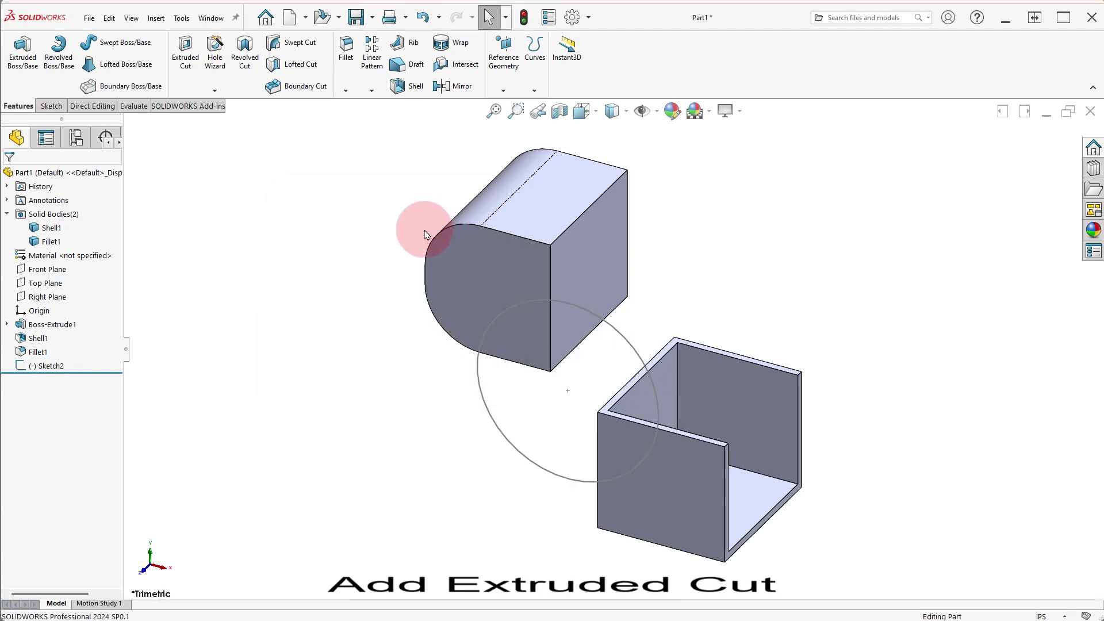
Extrude-cut the Sketch2 circle Through All, notching both the block and the shelled box.
click(477, 371)
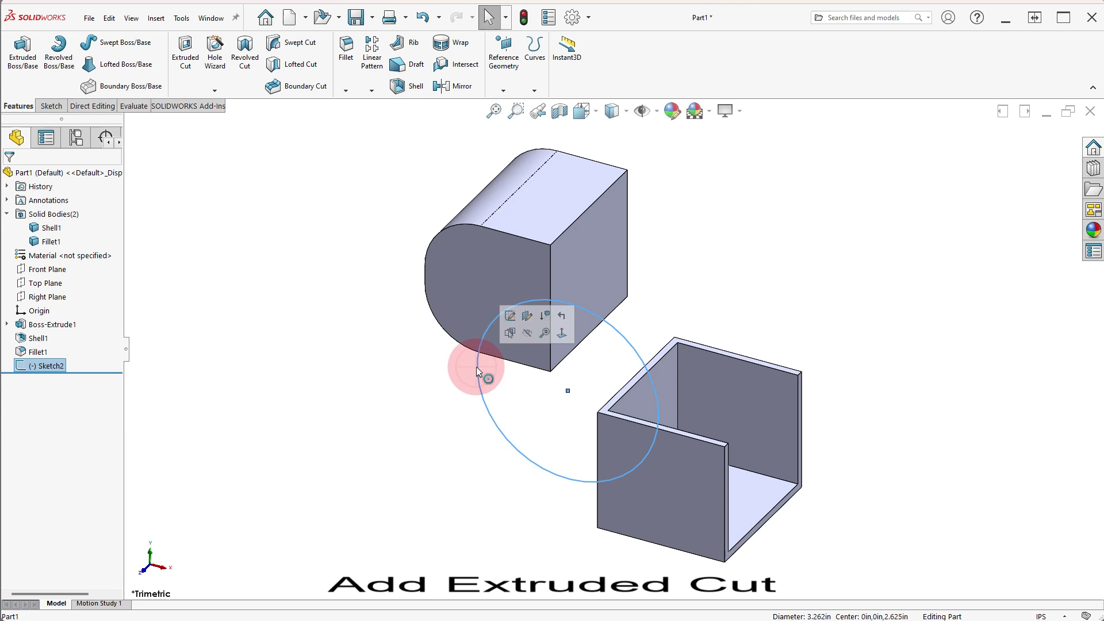
click(183, 70)
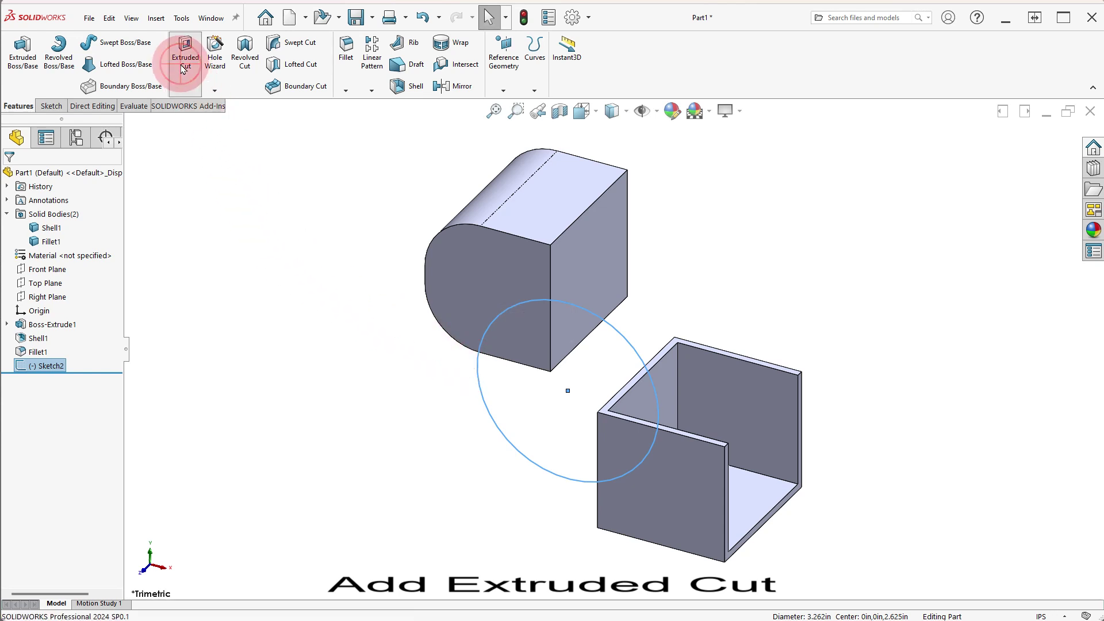
click(109, 251)
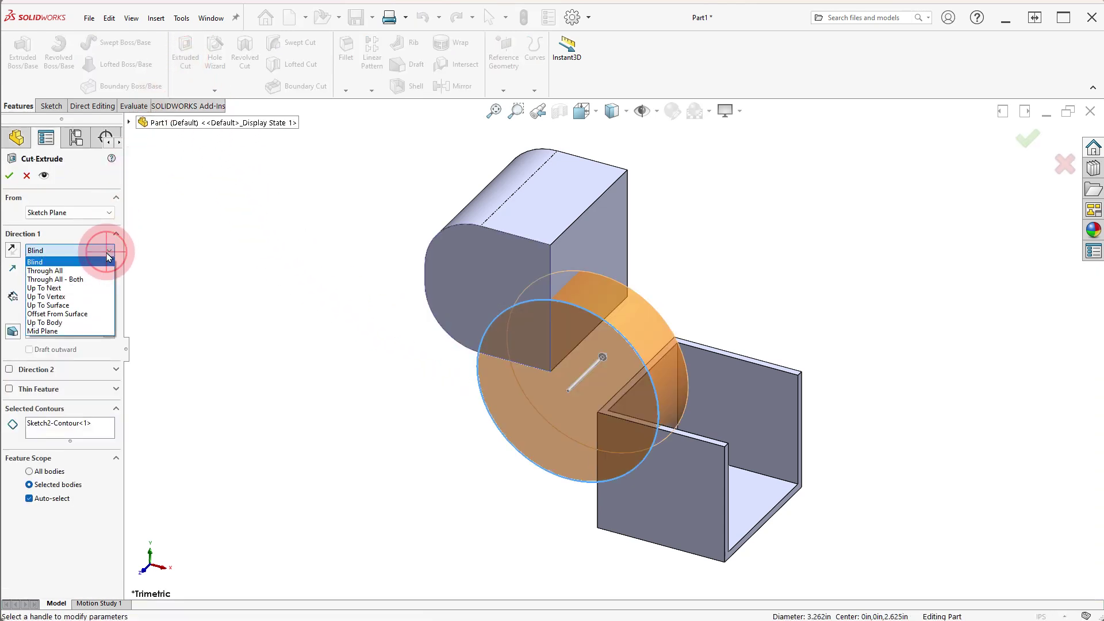
click(102, 272)
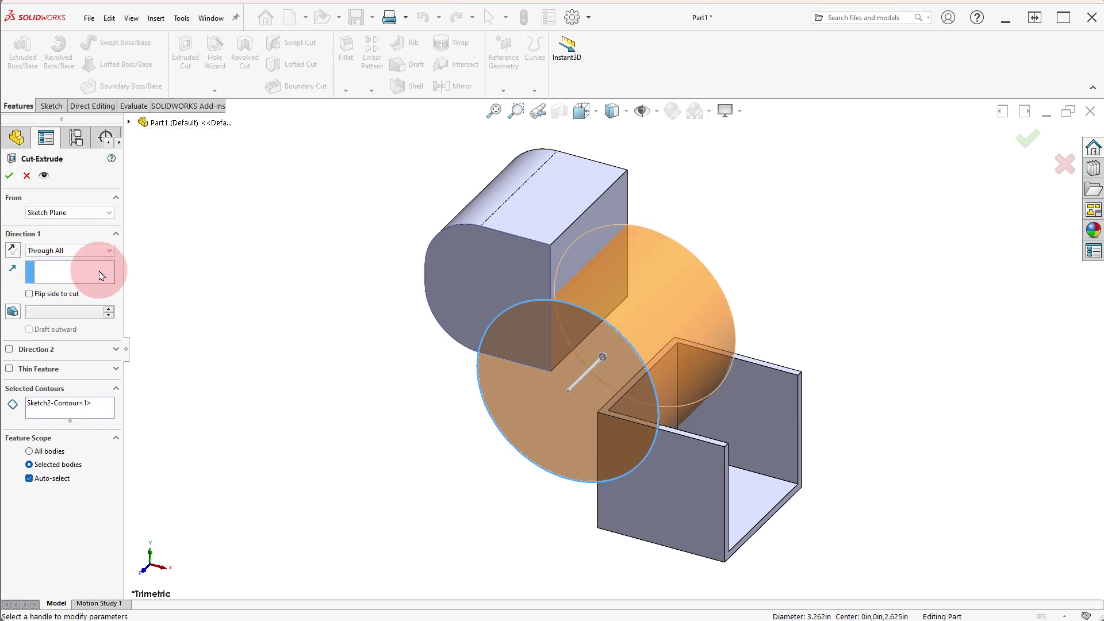
click(11, 179)
middle_drag(592, 402, 614, 362)
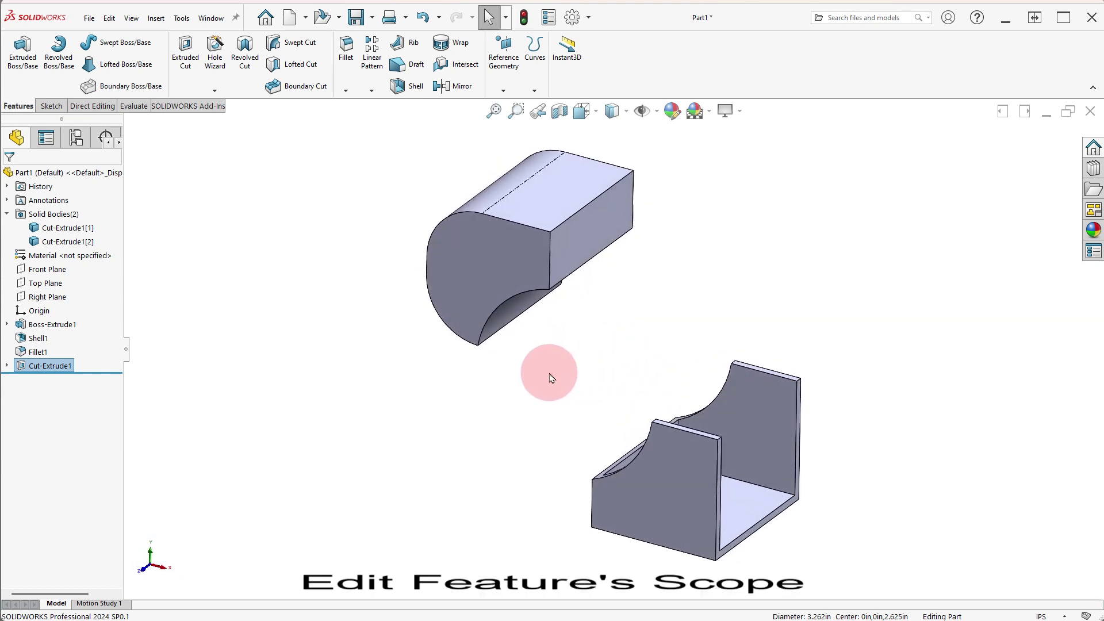
Edit Cut-Extrude1's Feature Scope to remove Shell1, leaving only Fillet1 cut.
click(20, 371)
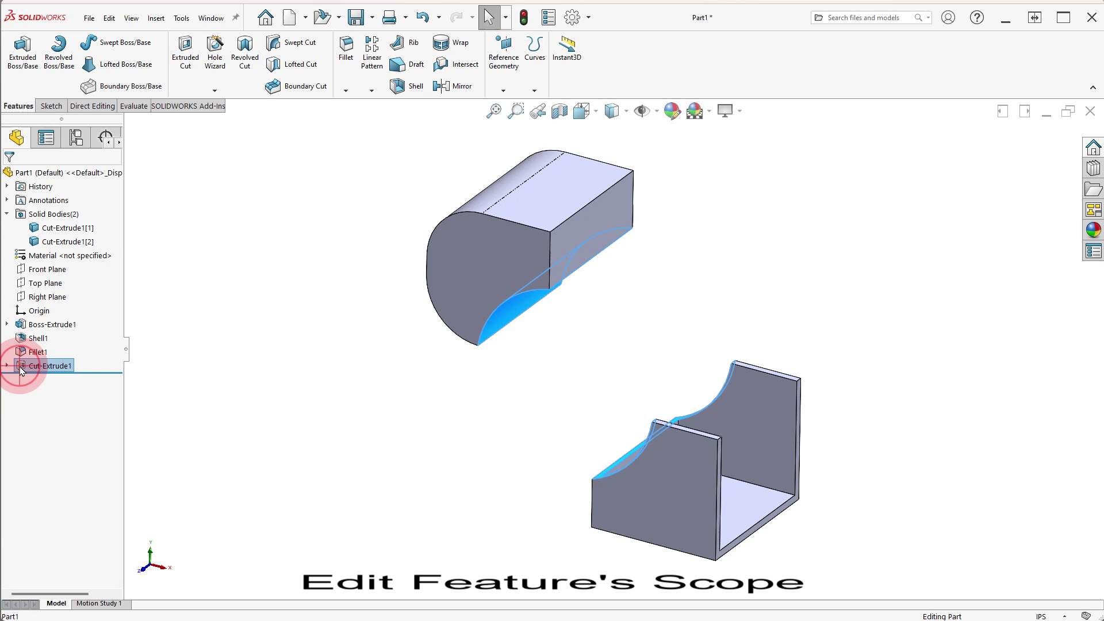
click(33, 338)
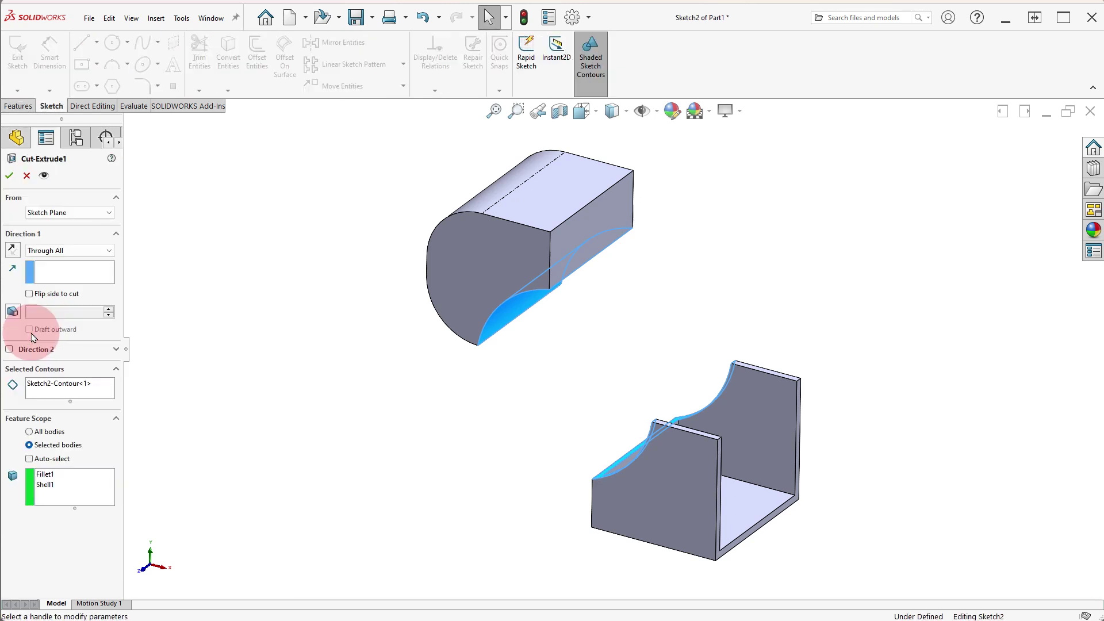
click(79, 478)
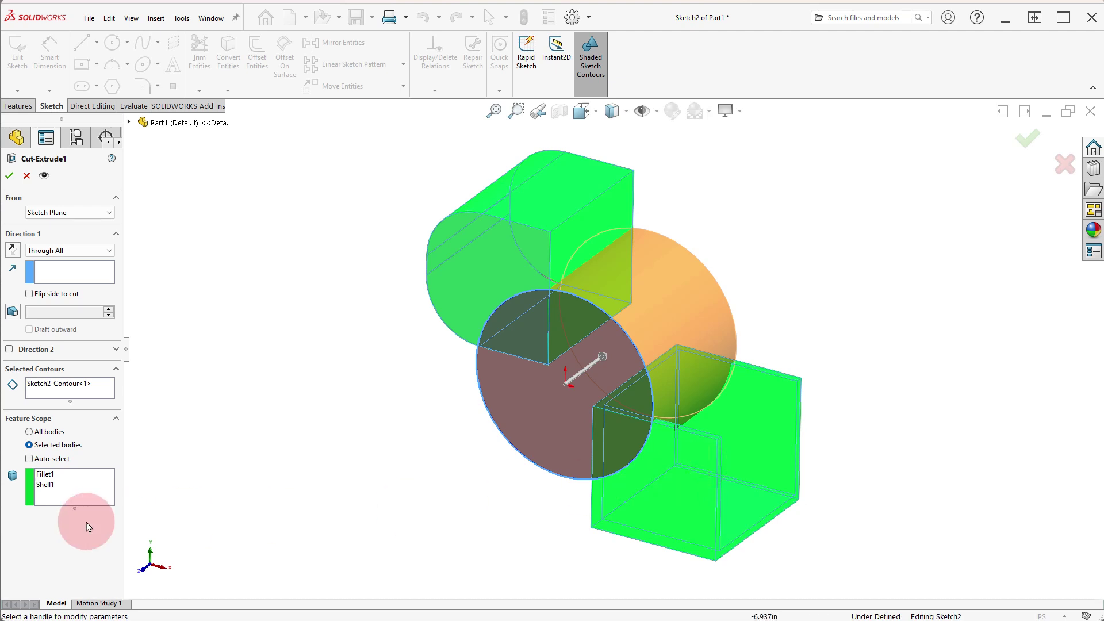
click(75, 486)
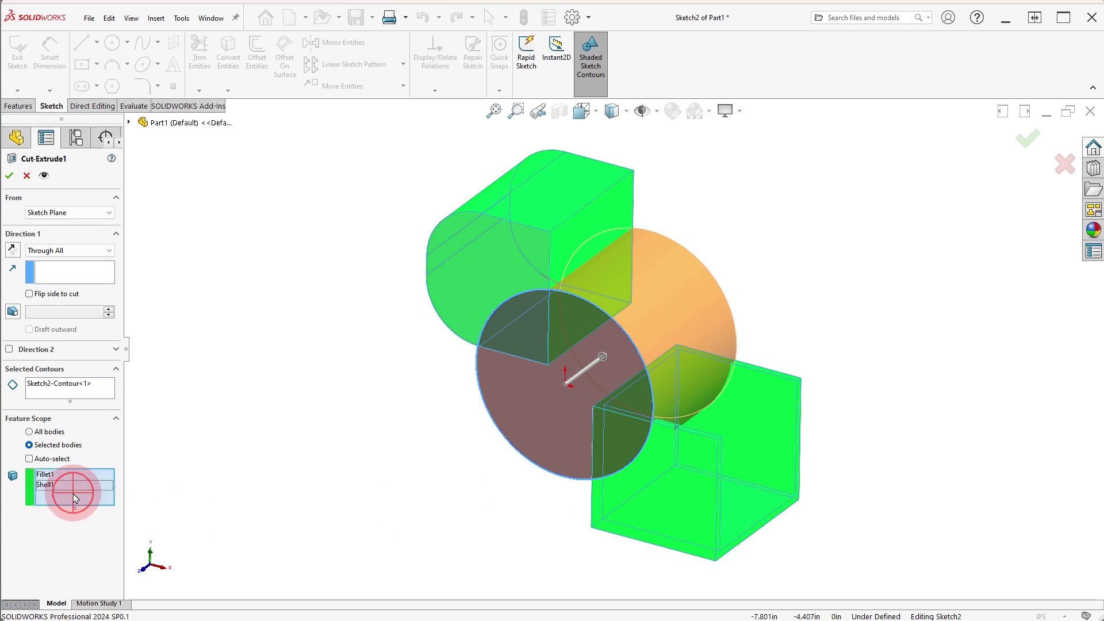
click(667, 484)
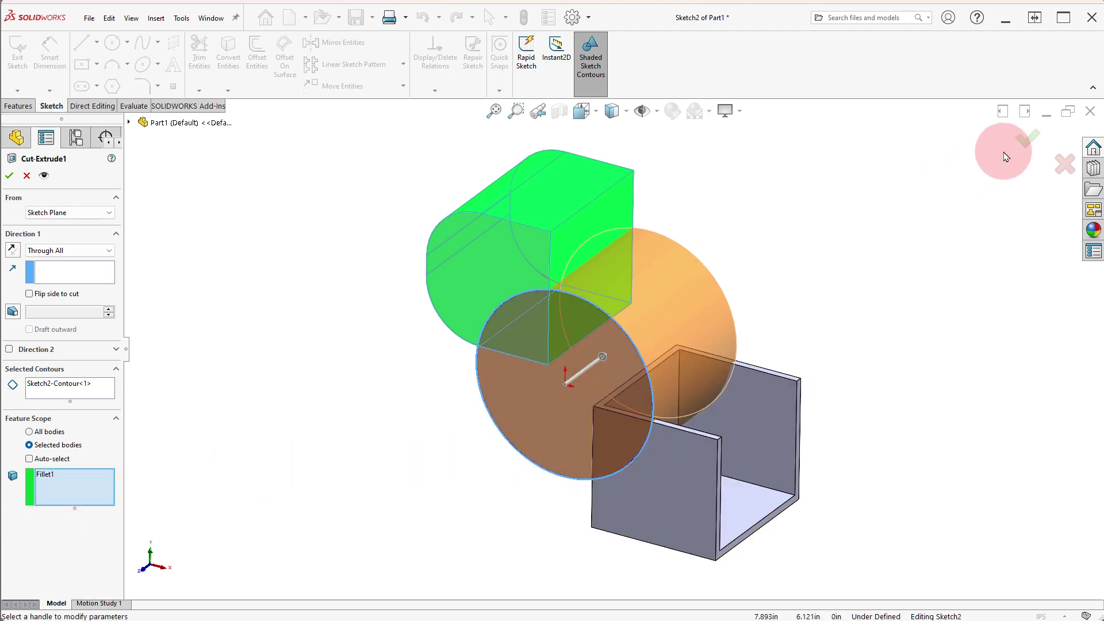
click(1026, 138)
mouse_move(883, 353)
middle_down()
mouse_move(859, 264)
mouse_move(876, 341)
middle_up()
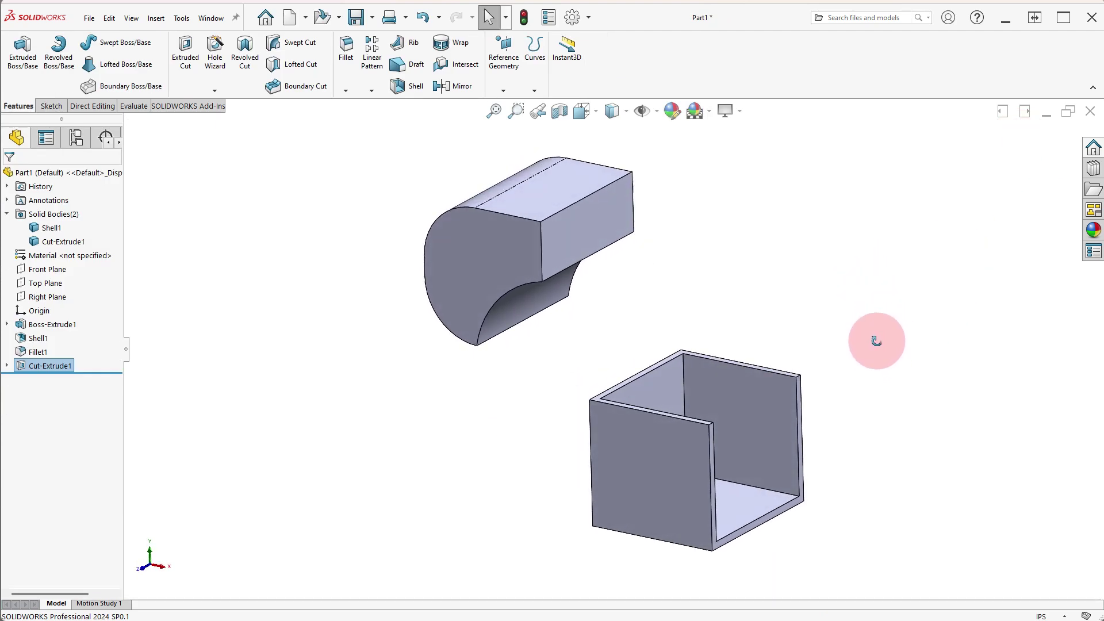